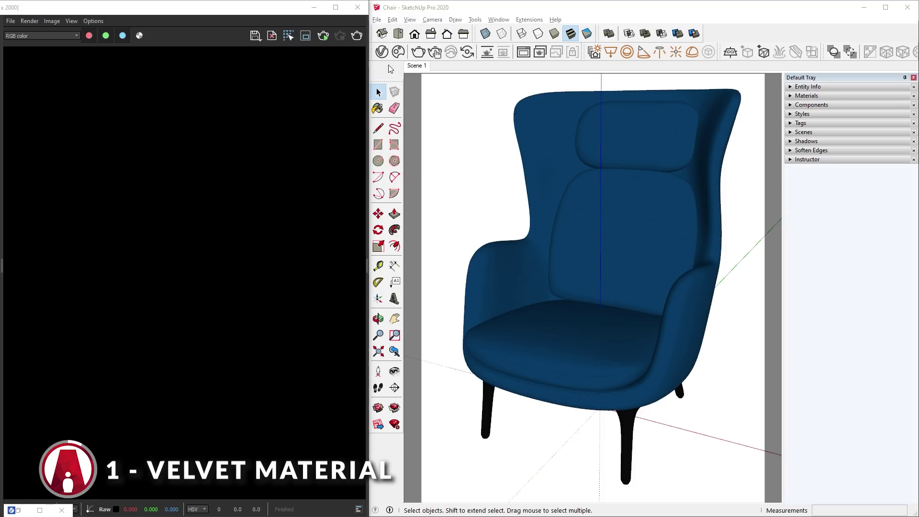
Open the V-Ray Asset Editor and expand Chair Fabric's advanced Sheen section
click(381, 51)
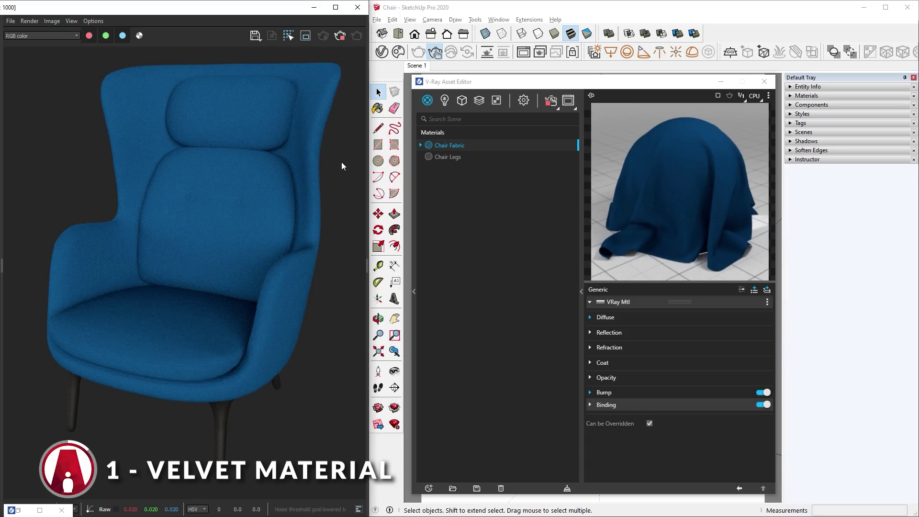
click(741, 290)
click(604, 379)
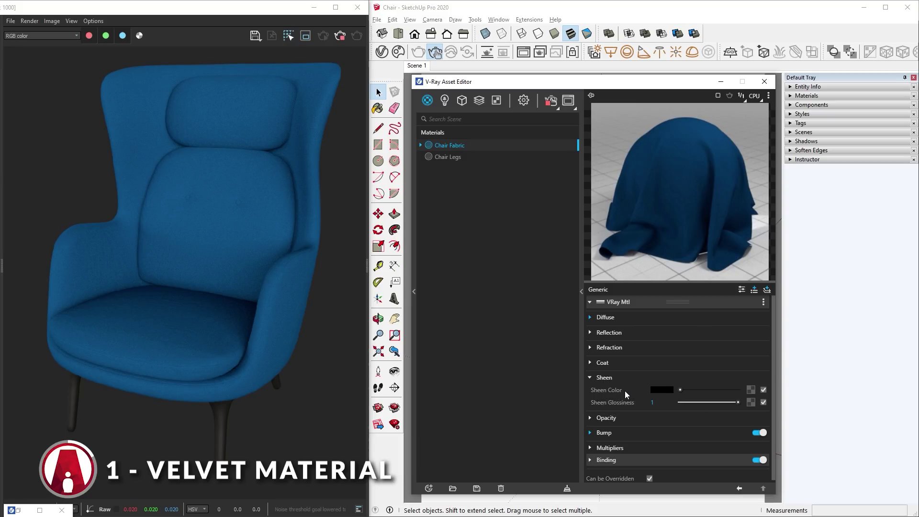
Set Chair Fabric's sheen colour to light blue and sheen glossiness to 0.8
click(665, 389)
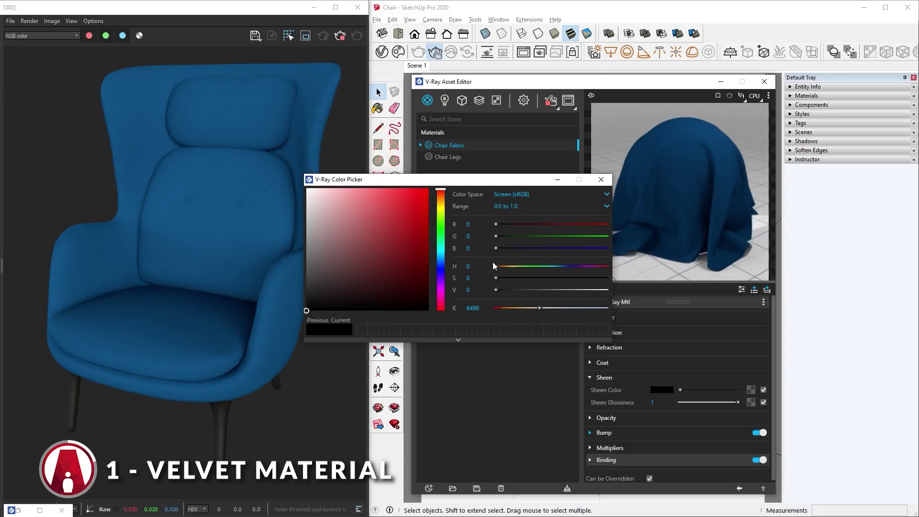
drag(441, 193, 445, 262)
mouse_move(331, 234)
mouse_down()
mouse_move(335, 197)
mouse_move(343, 201)
mouse_up()
click(598, 182)
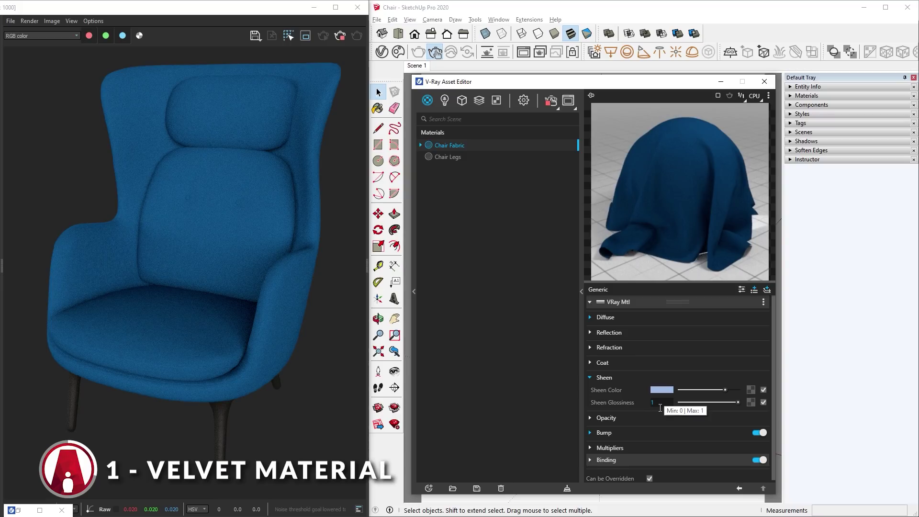
drag(737, 404, 693, 404)
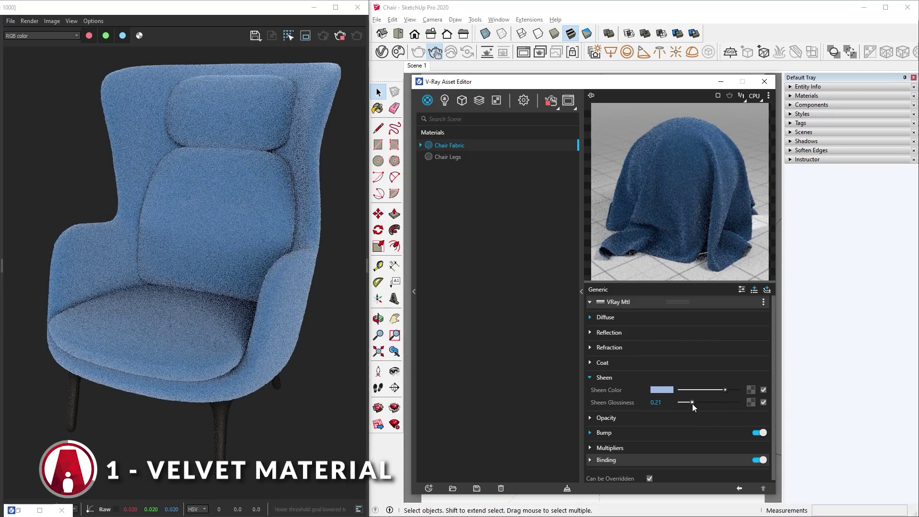
drag(692, 404, 726, 403)
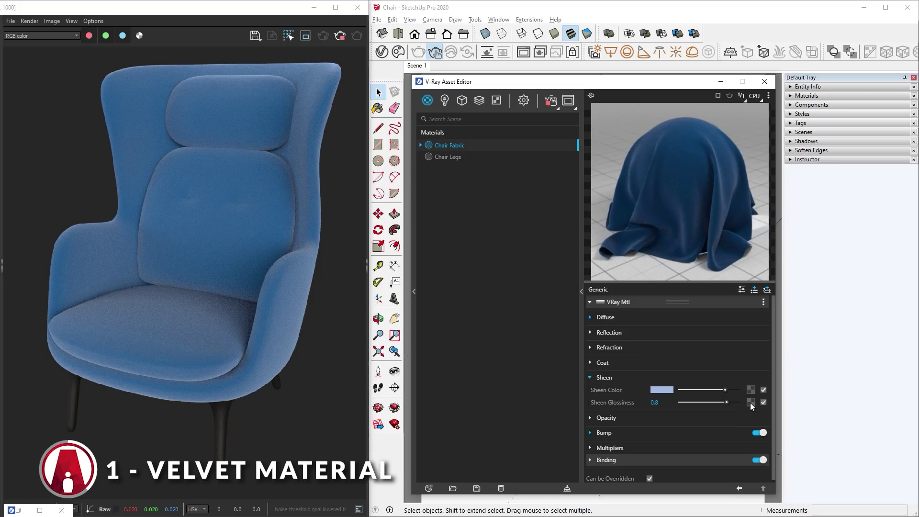
Copy the diffuse colour texture and paste it as a copy into the Sheen slot
click(606, 318)
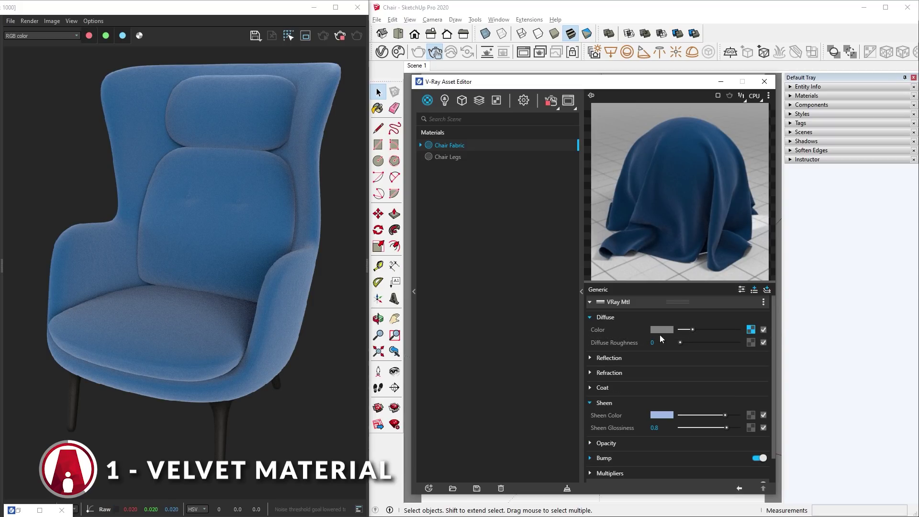
right_click(751, 330)
right_click(751, 427)
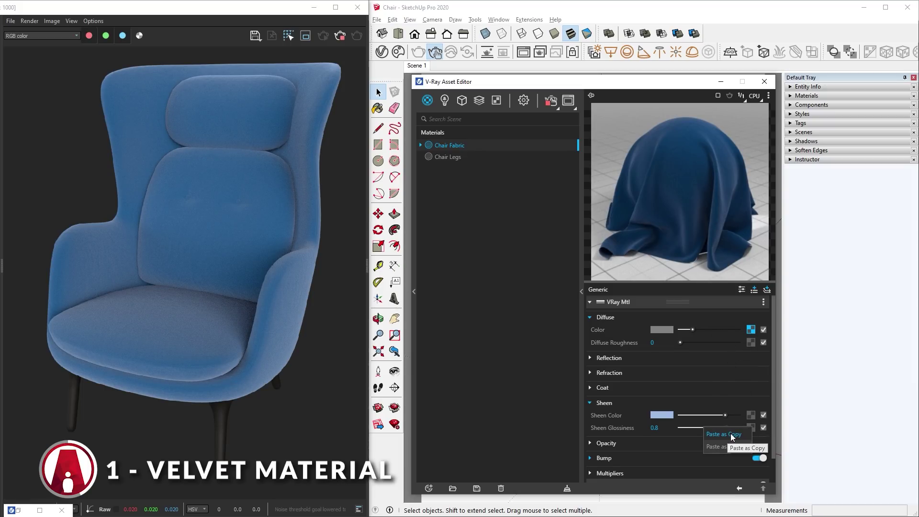
click(730, 432)
Wrap the sheen texture in a Color Correction with brightness 0.206 and compare renders
right_click(752, 427)
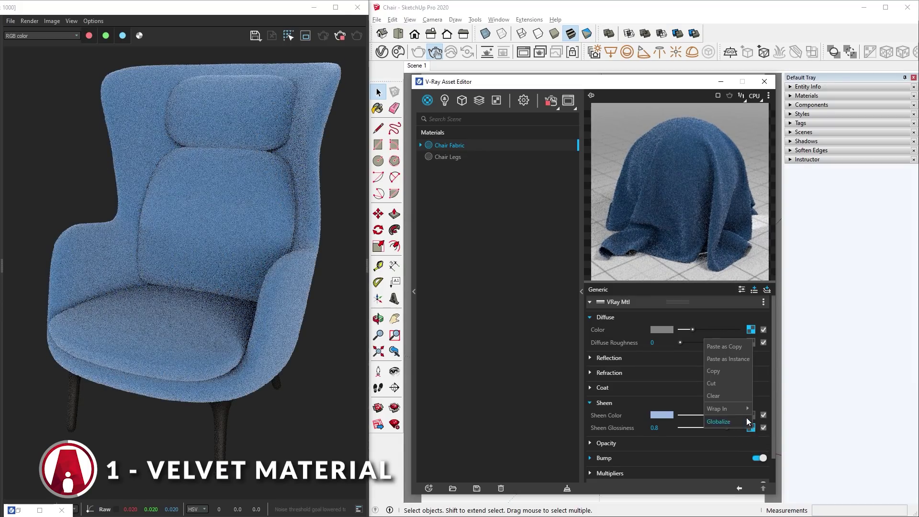
mouse_move(744, 411)
click(683, 168)
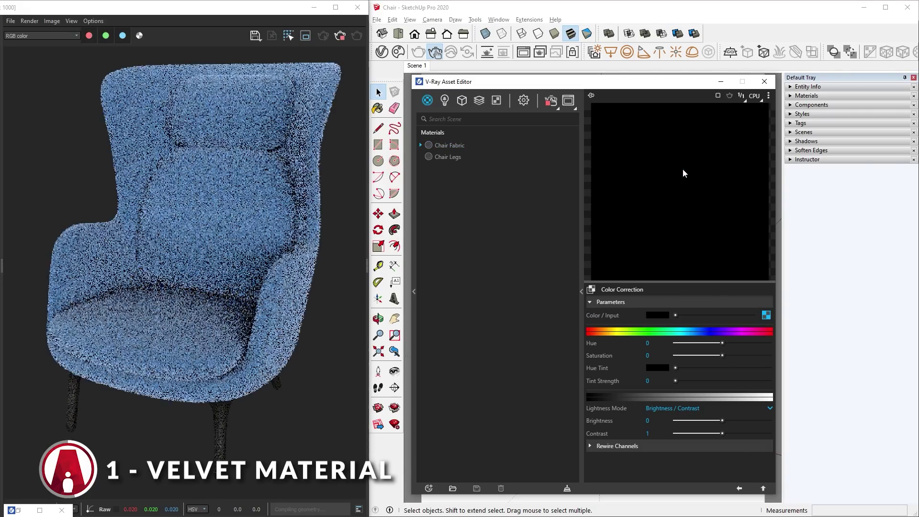
drag(723, 420, 732, 421)
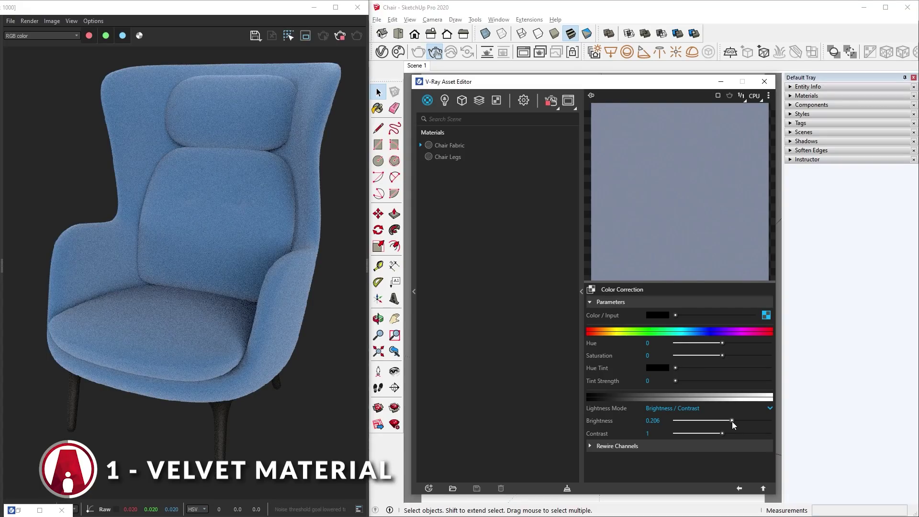
click(741, 484)
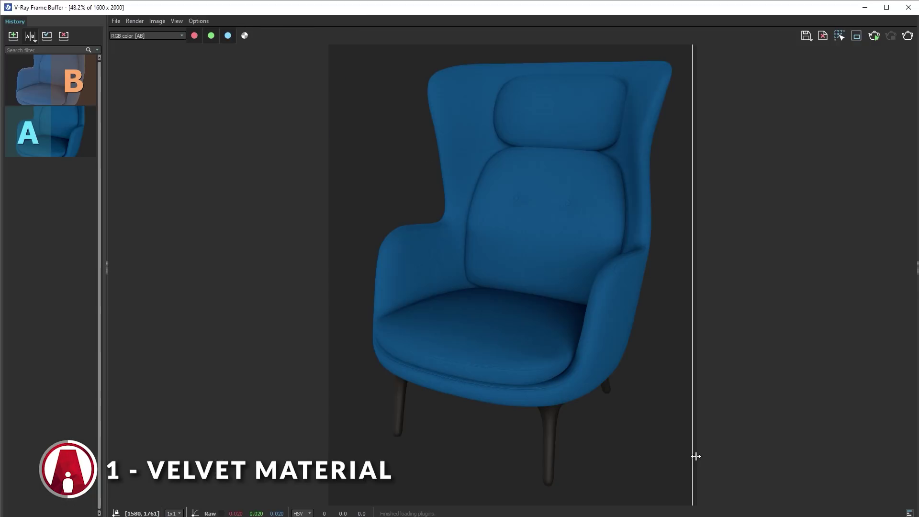
drag(698, 456, 317, 467)
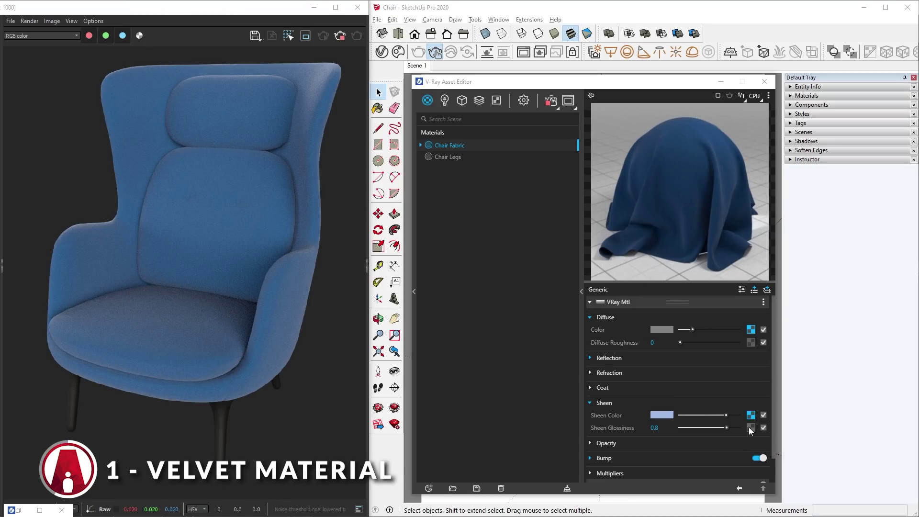
Load Velvet Map as a bitmap sheen texture and compare against the earlier render
click(749, 427)
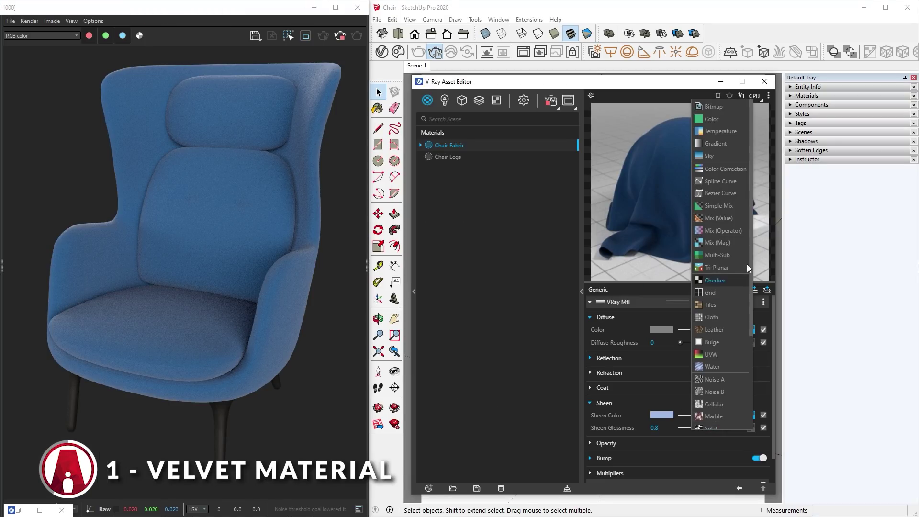
click(718, 107)
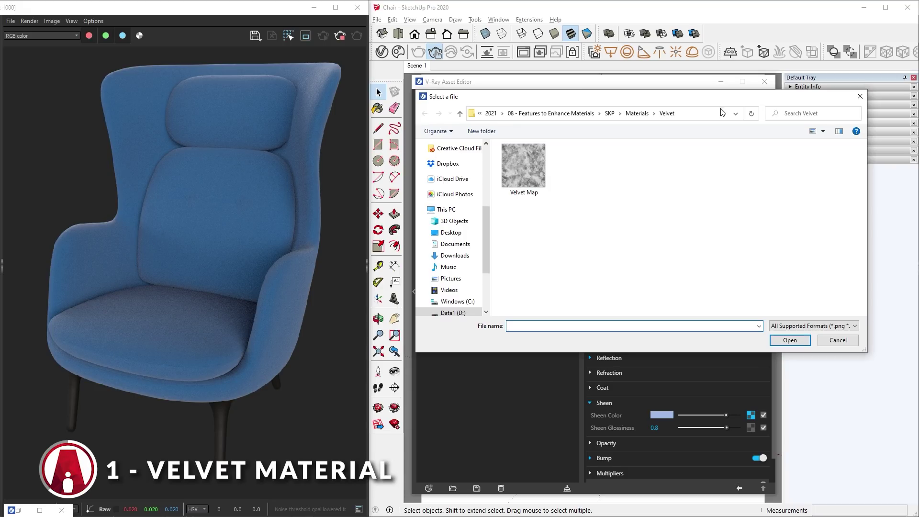
double_click(525, 179)
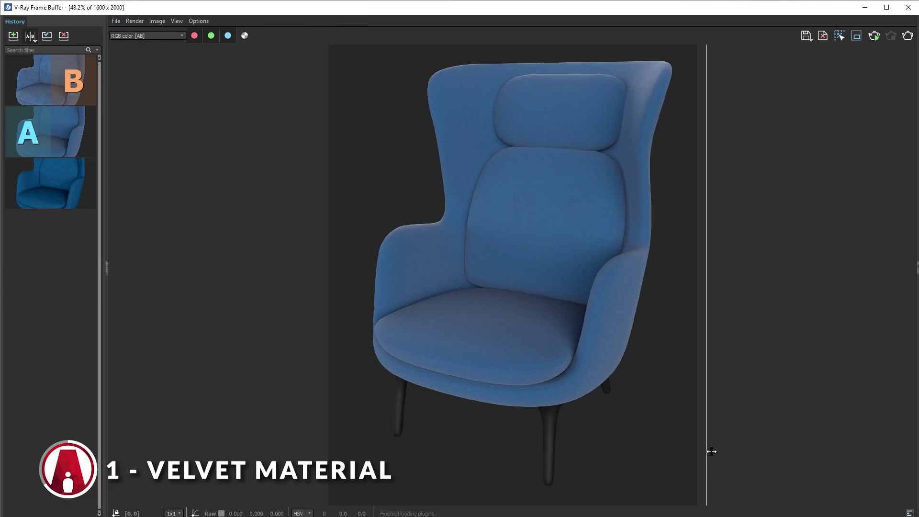
mouse_move(712, 451)
mouse_down()
mouse_move(318, 459)
mouse_move(585, 469)
mouse_move(712, 461)
mouse_move(497, 449)
mouse_move(321, 461)
mouse_move(329, 460)
mouse_up()
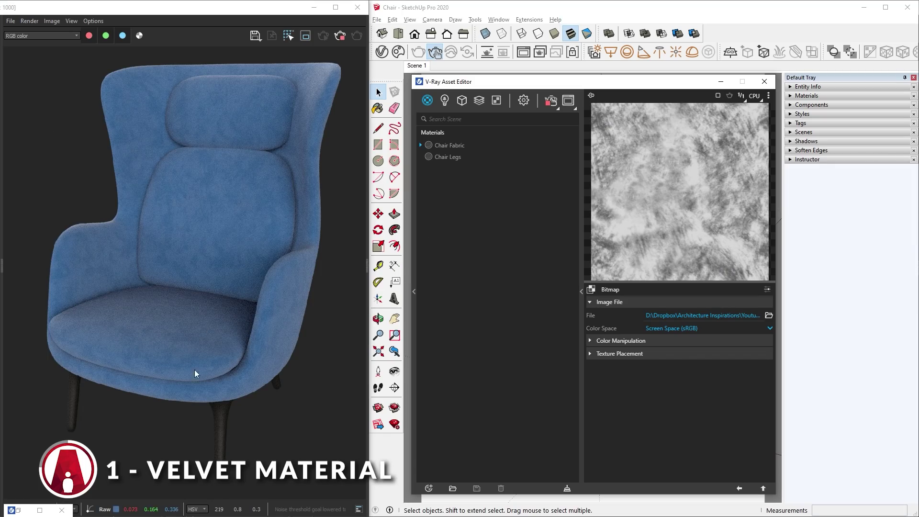
Adjust the Velvet Map's colour offset and gain, then save Chair Fabric to a file
click(614, 342)
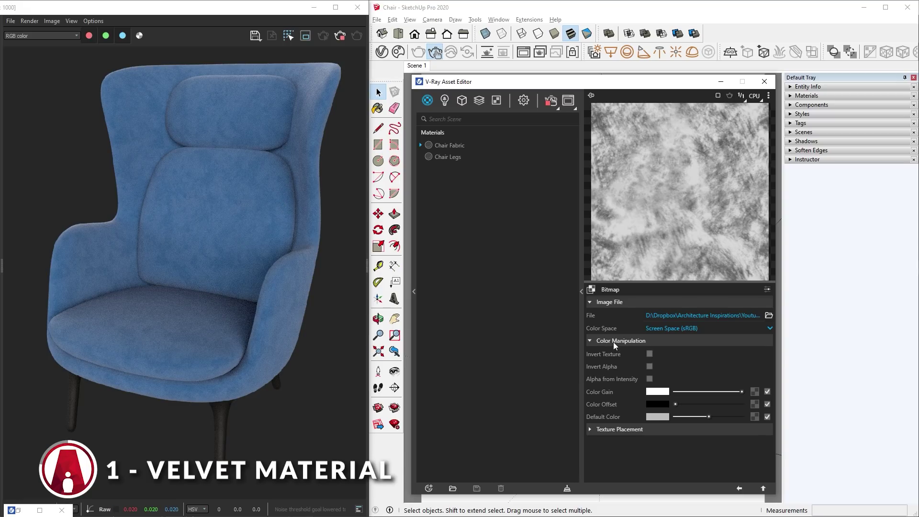
drag(681, 405, 709, 404)
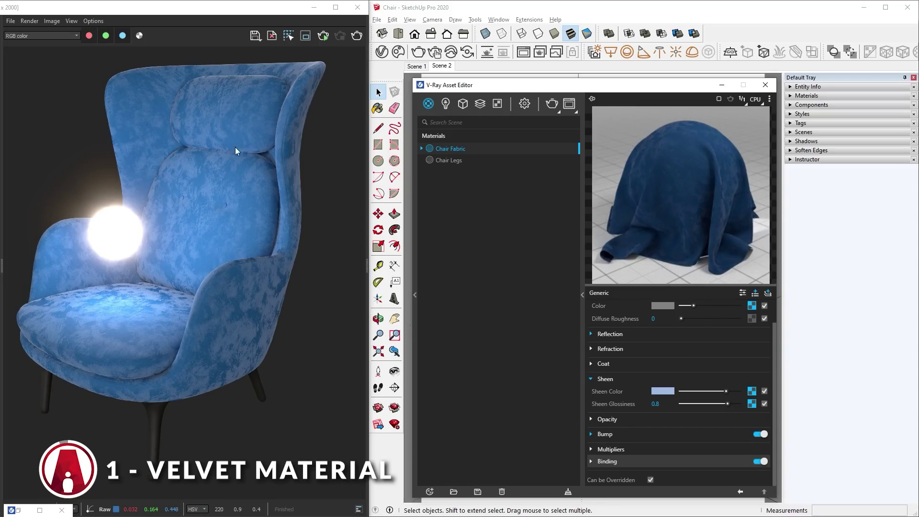
right_click(461, 150)
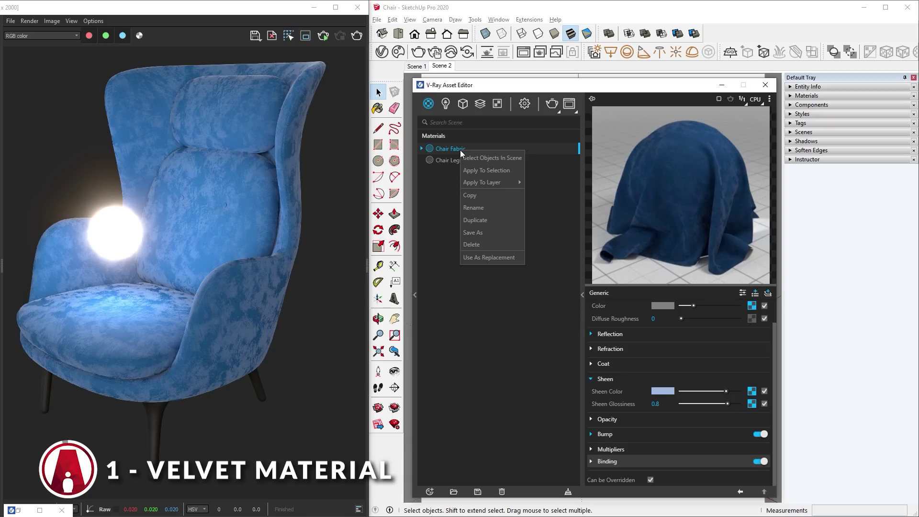
click(501, 233)
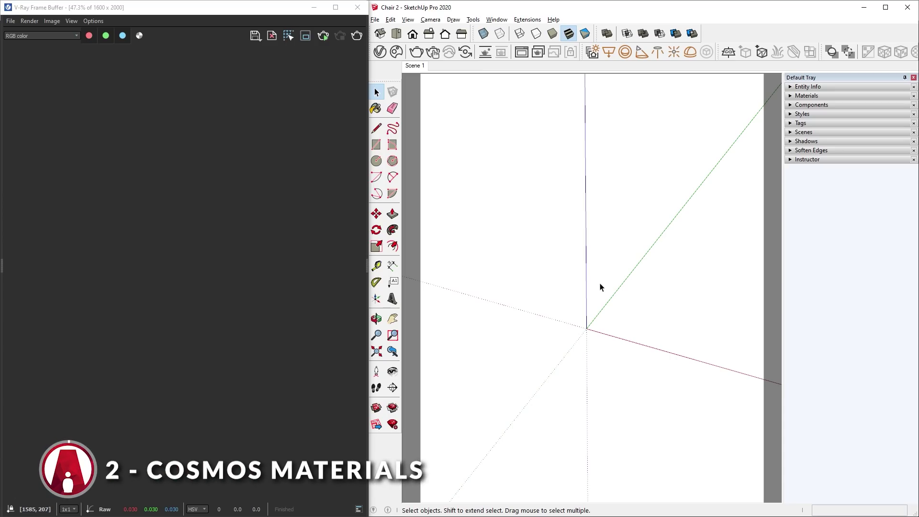
Import Sofa 002 from Cosmos Furniture > Sofas & armchairs and start the interactive render
click(397, 52)
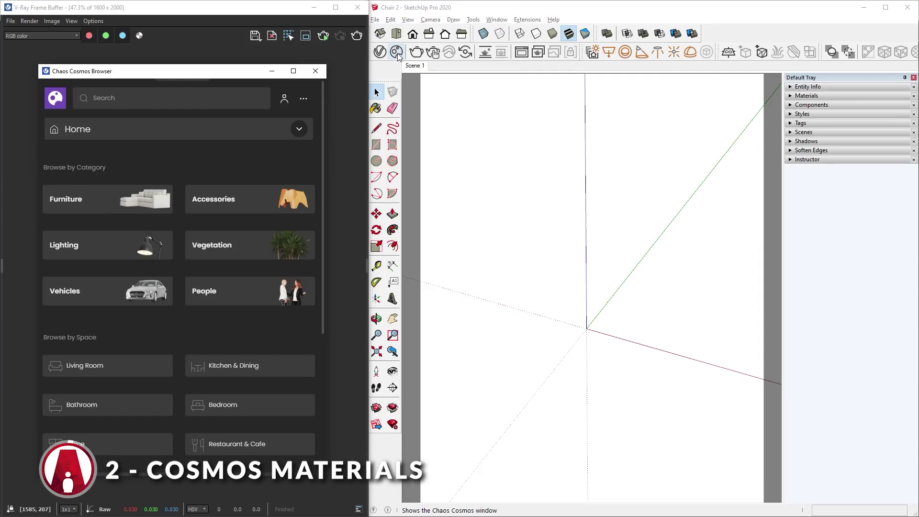
click(106, 206)
click(299, 130)
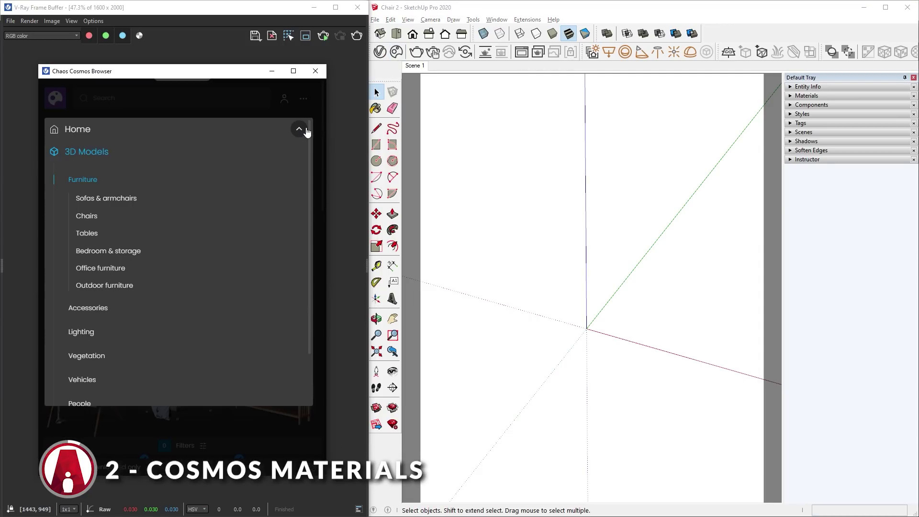
click(109, 200)
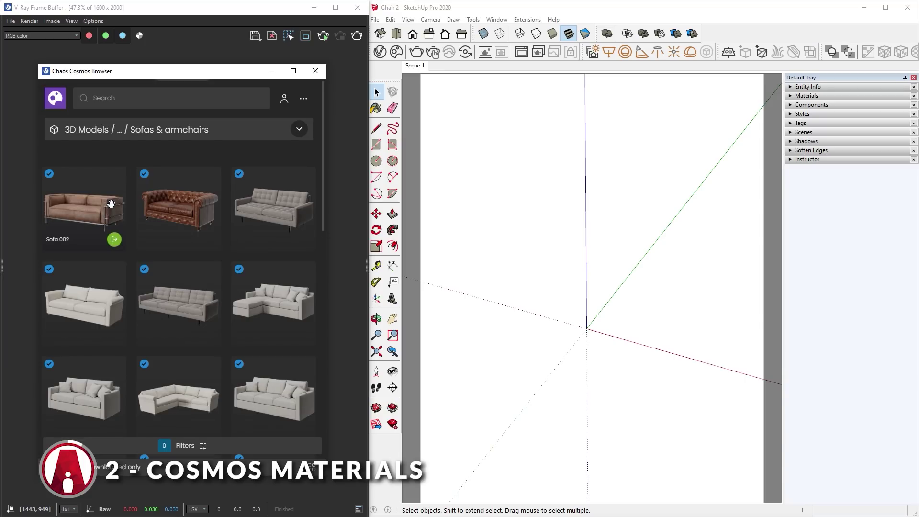
click(95, 227)
click(184, 408)
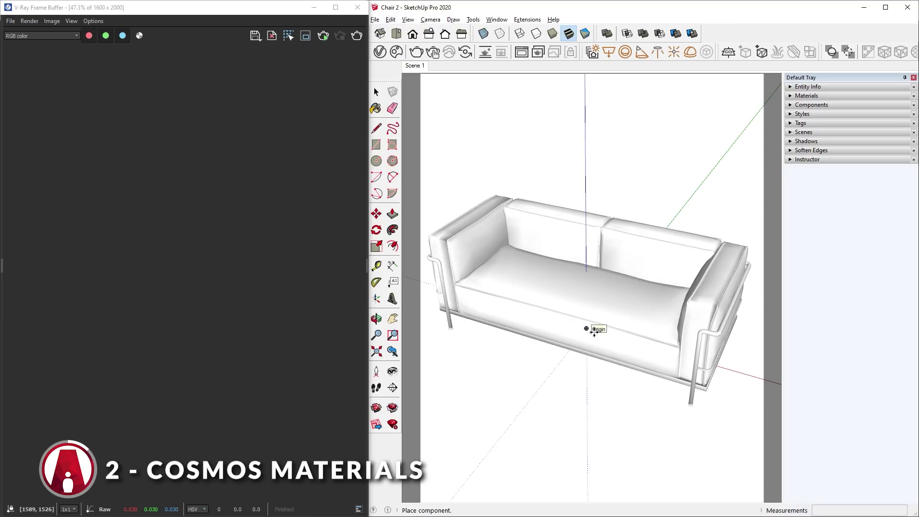
click(325, 39)
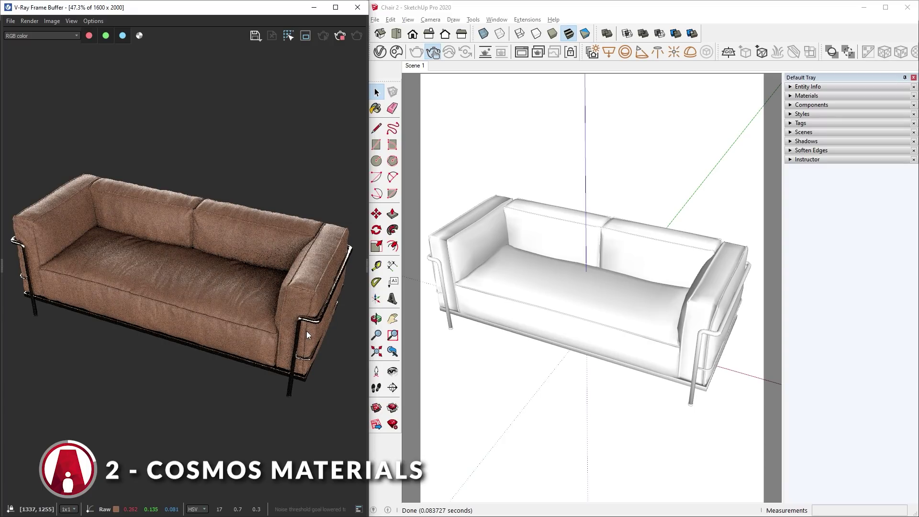
Merge the Sofa 002 geometry and enlarge the editor to list its Metal, Rubber Stoppers and Leather materials
click(381, 52)
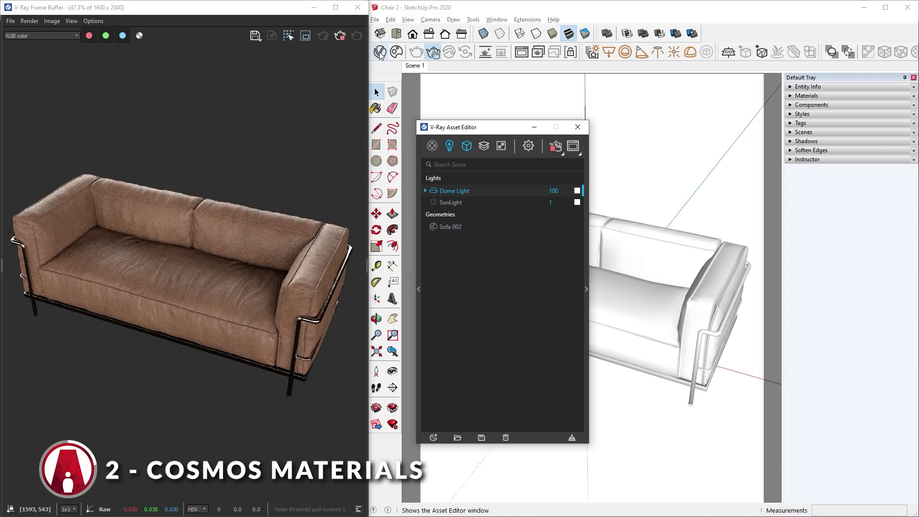
click(664, 303)
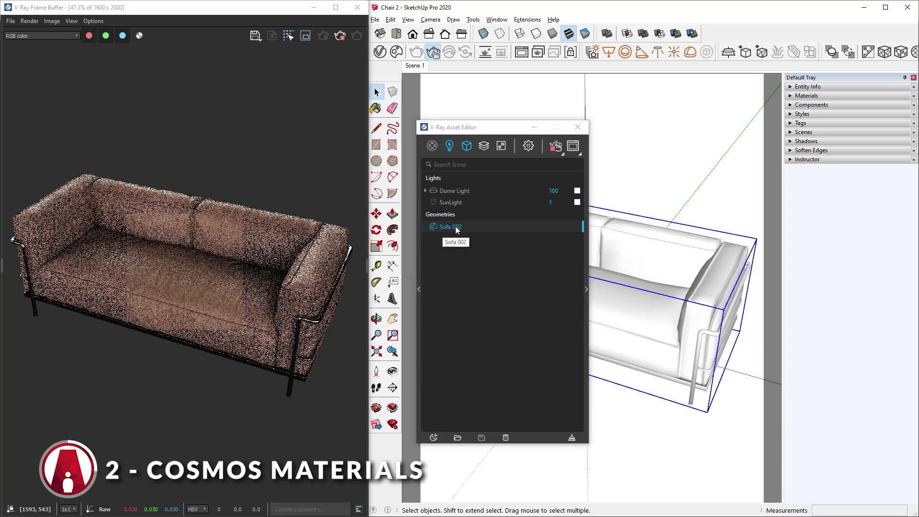
click(588, 261)
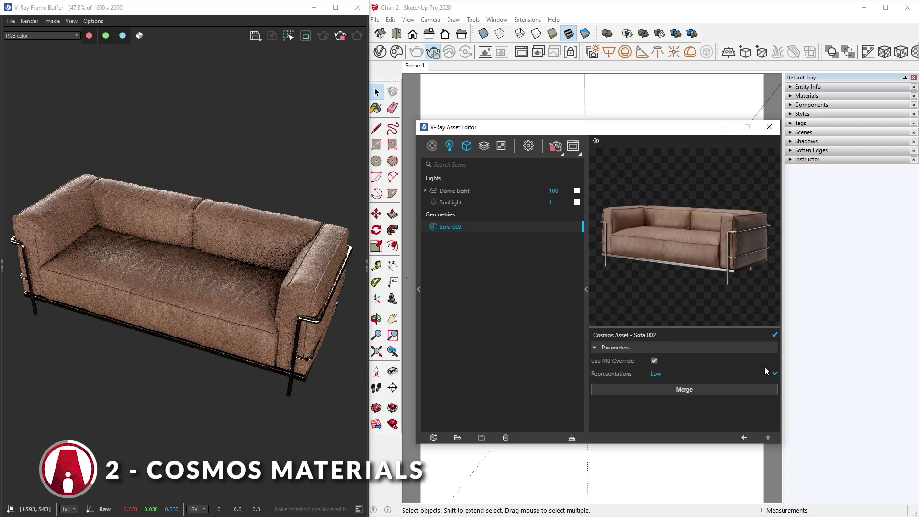
click(685, 390)
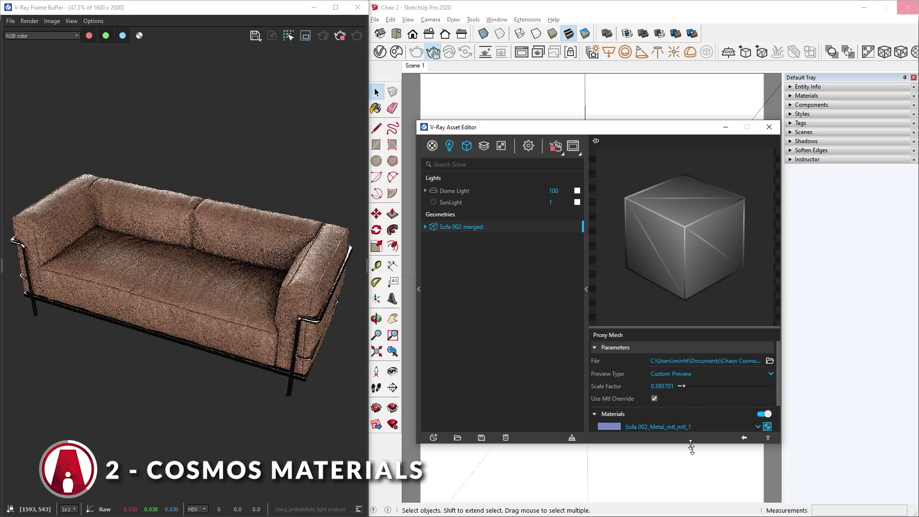
drag(691, 445, 691, 494)
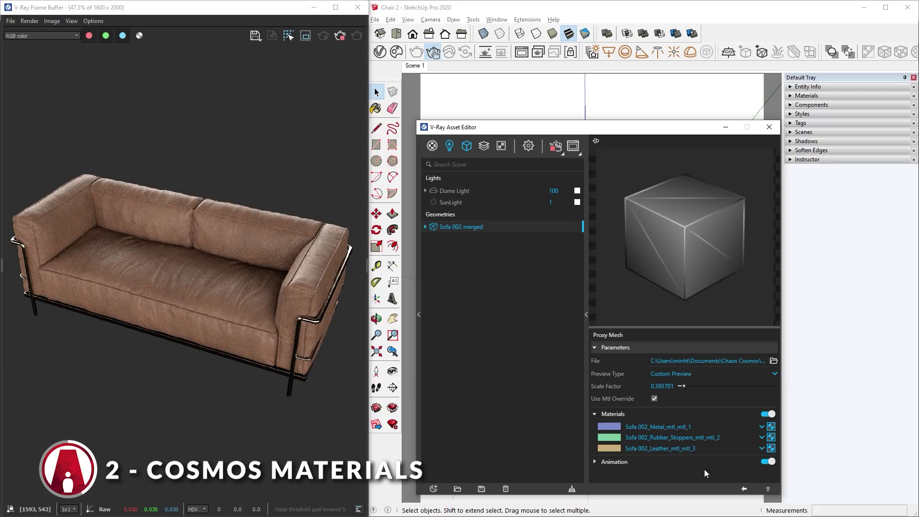
Wrap the Leather material's diffuse texture in a Color Correction
click(771, 448)
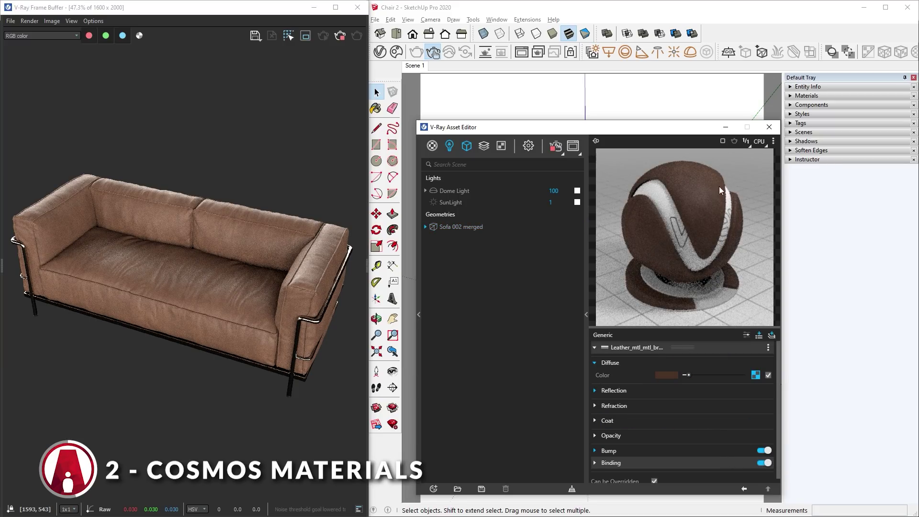
click(756, 377)
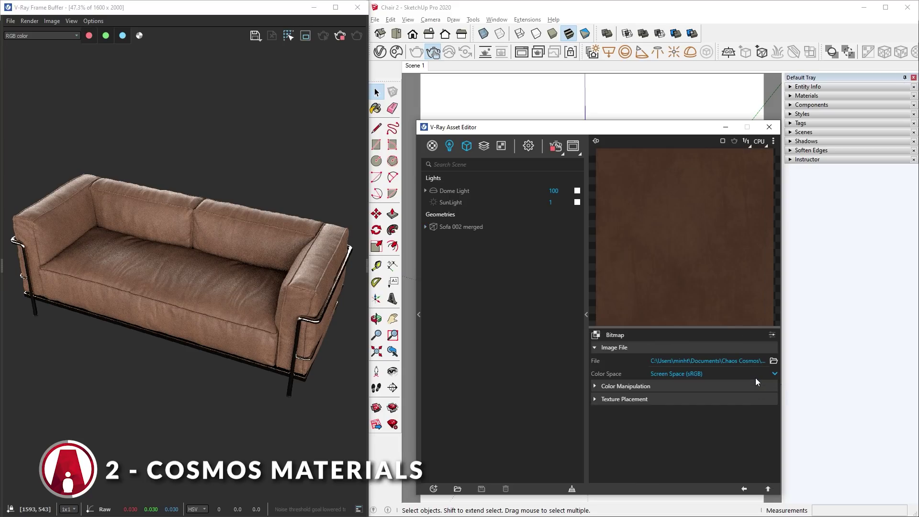
click(742, 489)
right_click(724, 376)
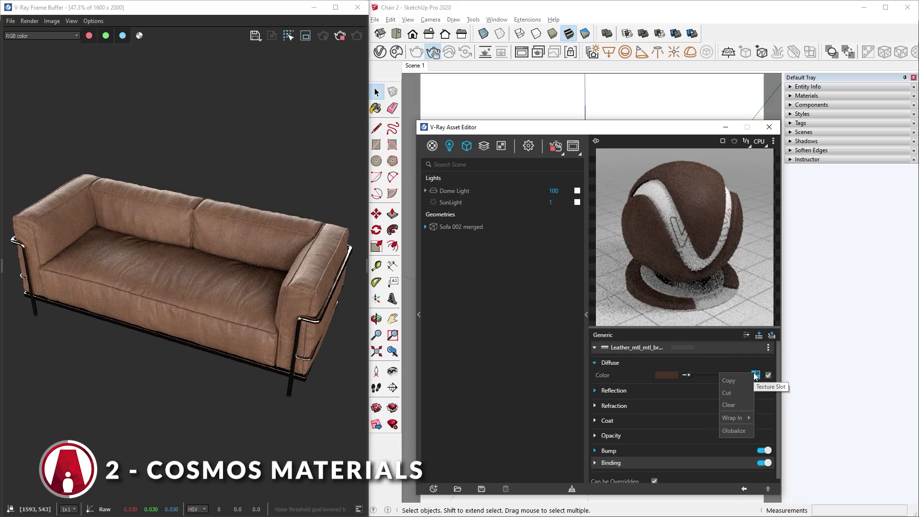
mouse_move(738, 421)
click(696, 214)
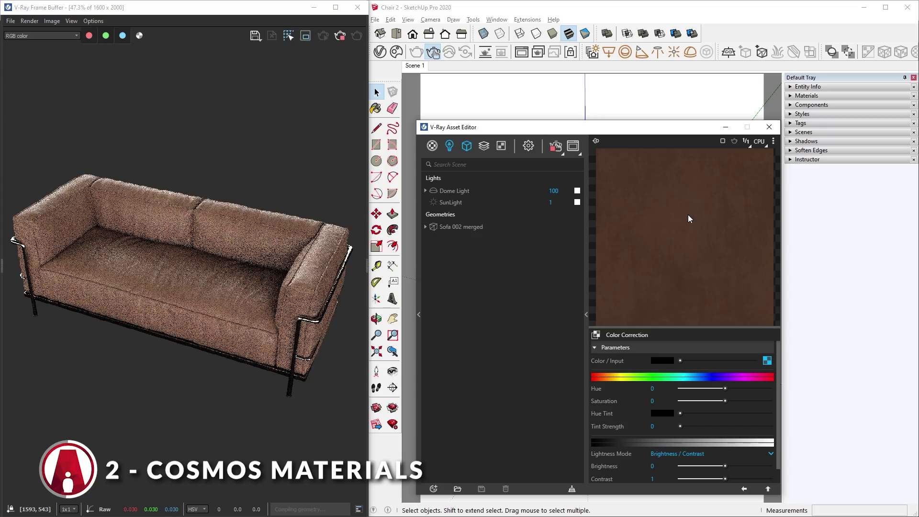
Set the leather correction to Hue 11.9, Saturation -1 and Brightness -0.201
mouse_move(726, 389)
mouse_down()
mouse_move(737, 390)
mouse_move(717, 389)
mouse_up()
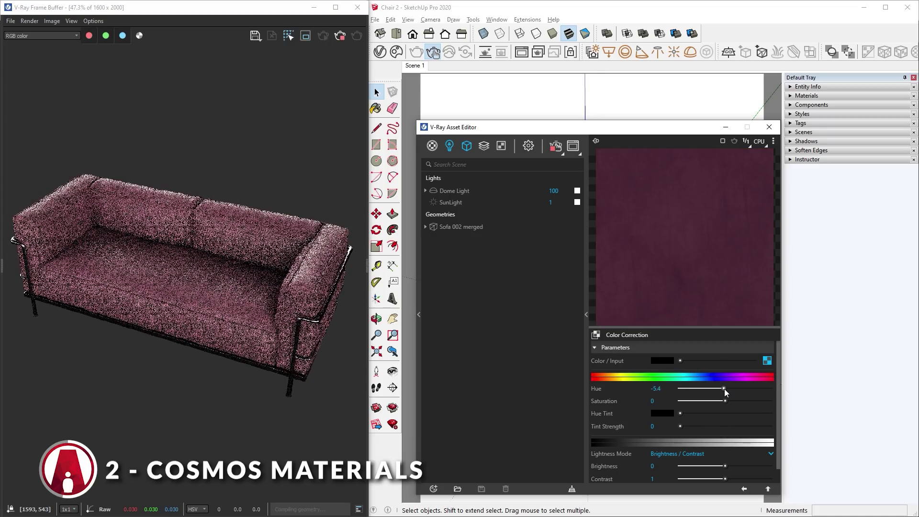
drag(725, 389, 712, 403)
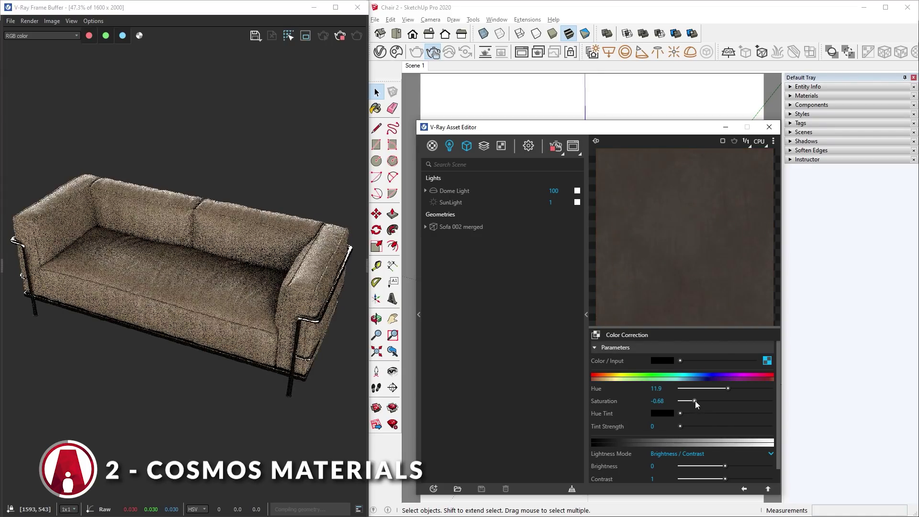
drag(726, 466, 719, 466)
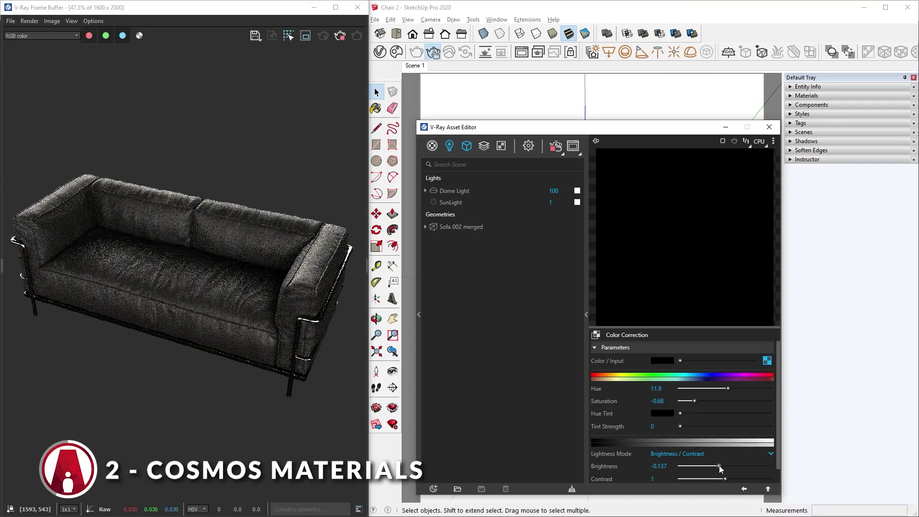
drag(695, 401, 681, 400)
mouse_move(720, 465)
mouse_down()
mouse_move(739, 467)
mouse_move(716, 469)
mouse_up()
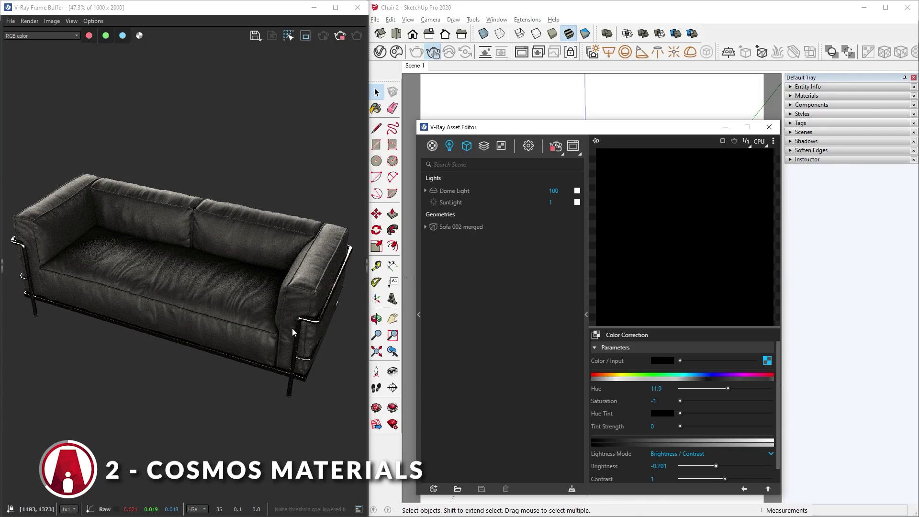
Make the sofa's Metal diffuse colour white and load the saved Chair Fabric.vrmat material
click(433, 146)
click(487, 213)
click(486, 202)
drag(714, 376, 744, 376)
click(674, 376)
drag(315, 200, 315, 297)
click(601, 179)
drag(685, 375, 736, 375)
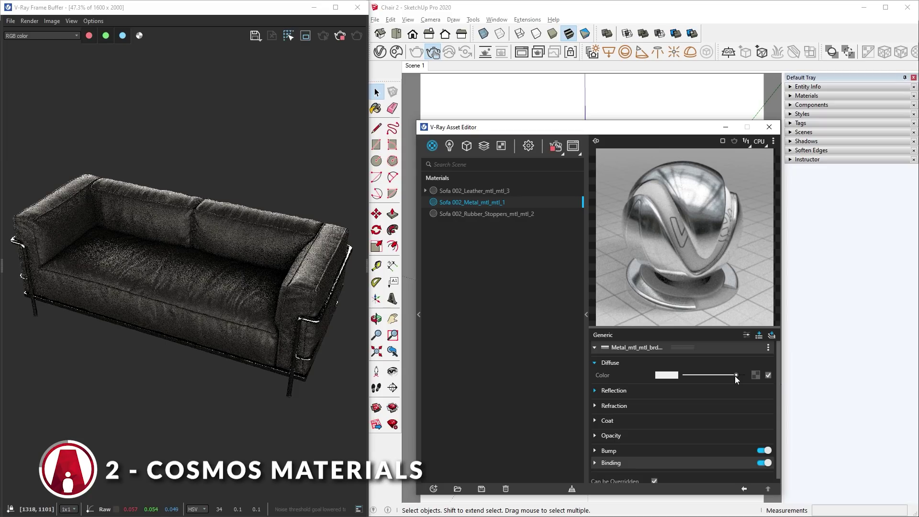
click(458, 489)
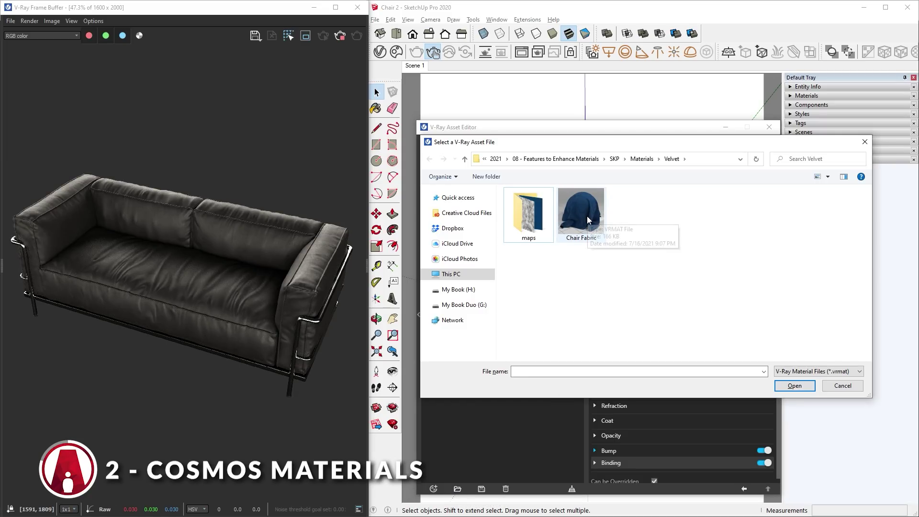
double_click(587, 216)
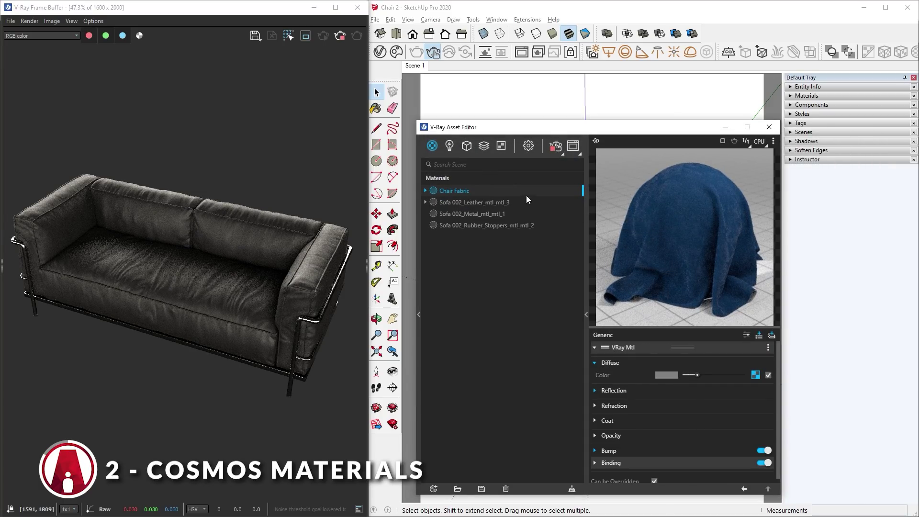
Assign Chair Fabric to the Leather material slot of the Sofa 002 merged proxy
click(467, 147)
click(467, 191)
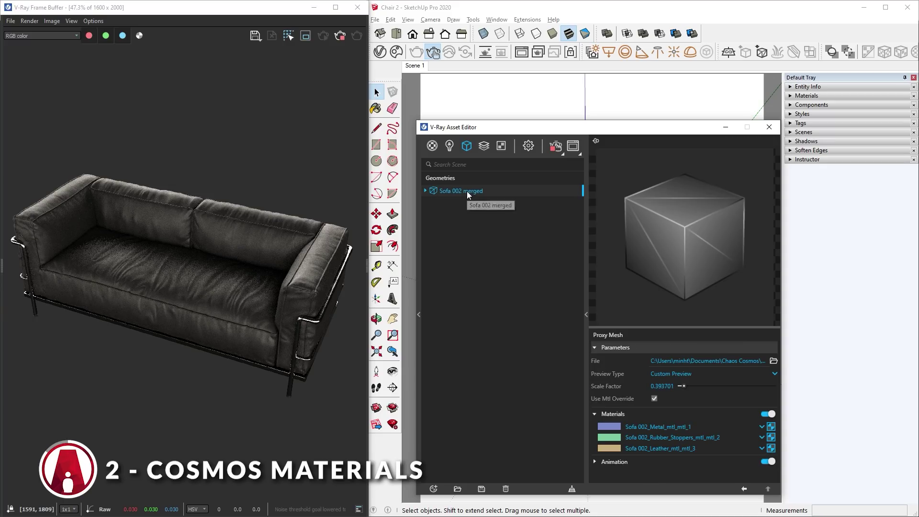
click(674, 447)
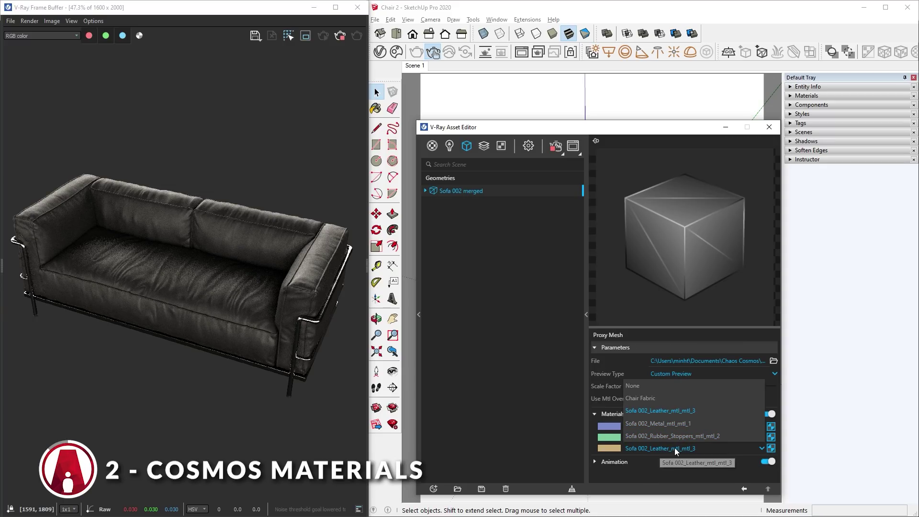
click(669, 401)
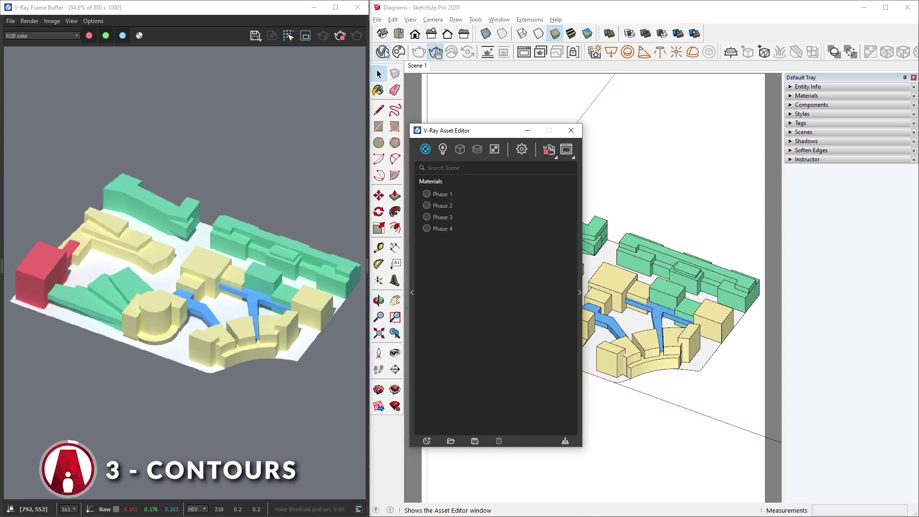
Enable Contours in the V-Ray render settings
click(521, 149)
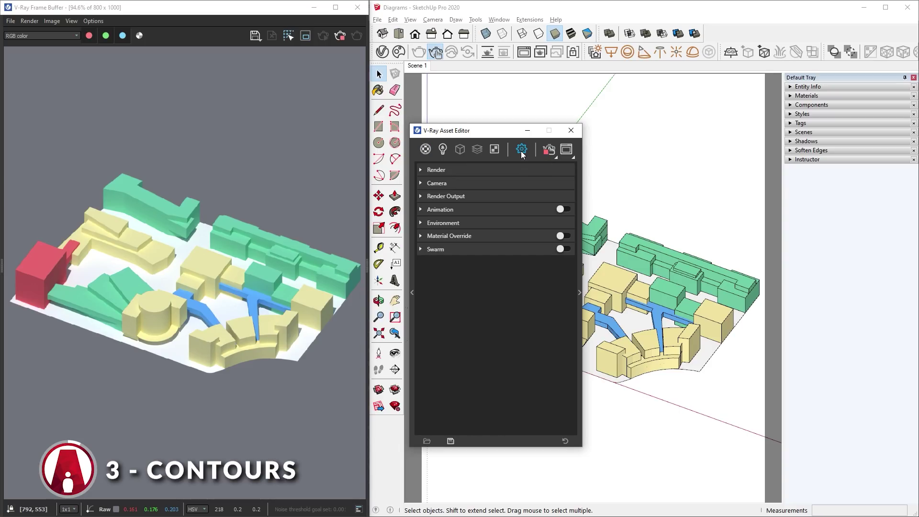
click(579, 293)
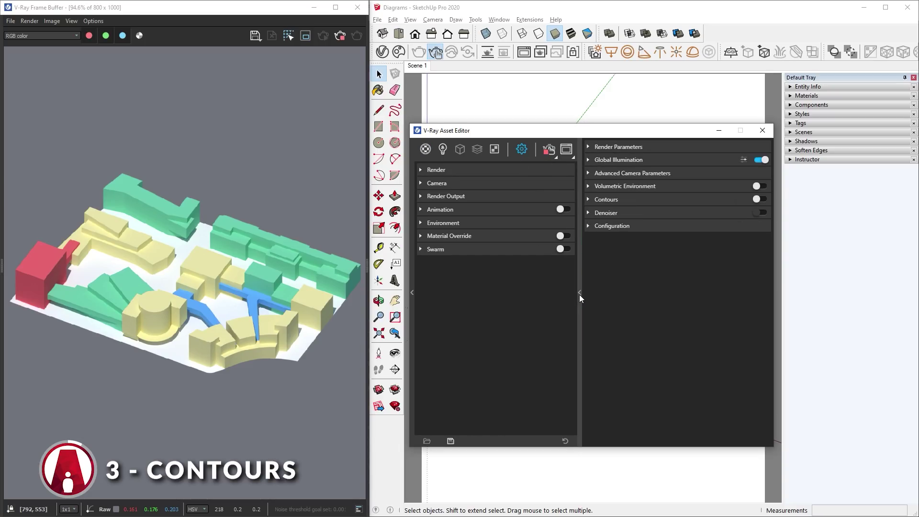
click(606, 200)
click(762, 199)
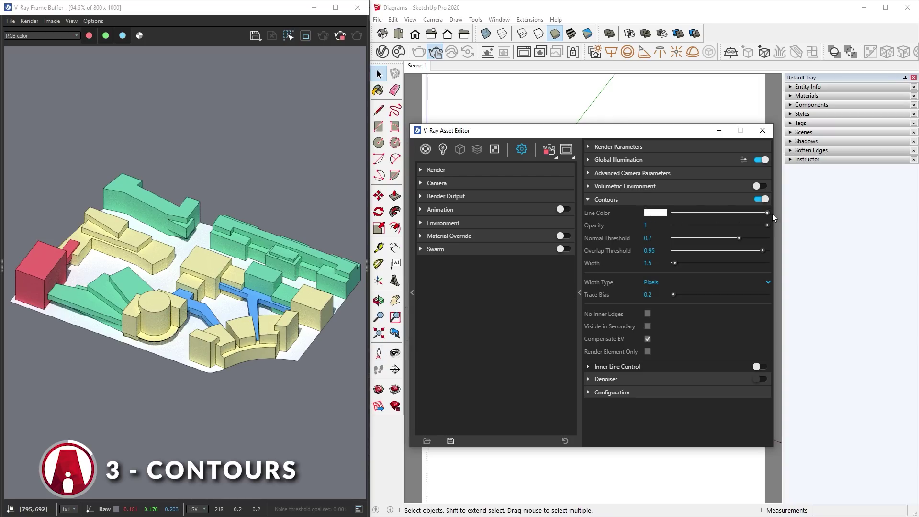
Set the contour line colour to black, keep opacity at 1 and width 2
drag(767, 213, 676, 213)
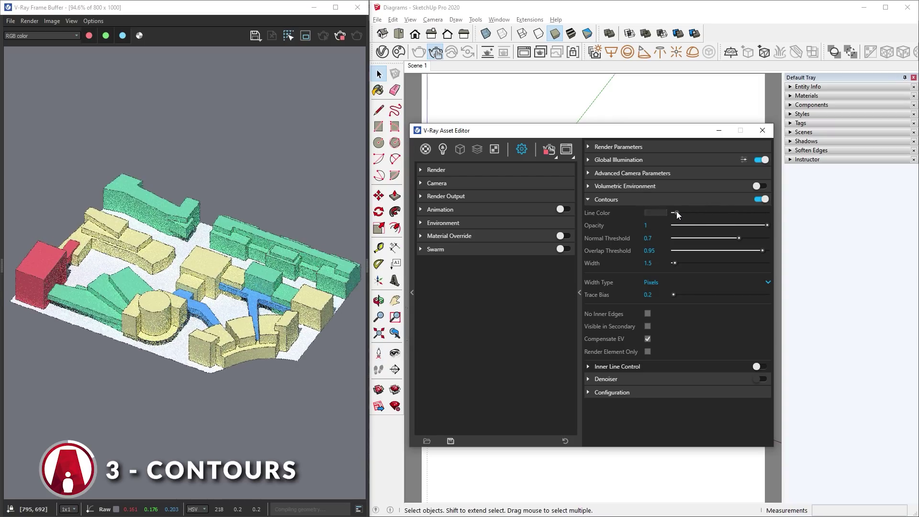
click(656, 212)
click(429, 188)
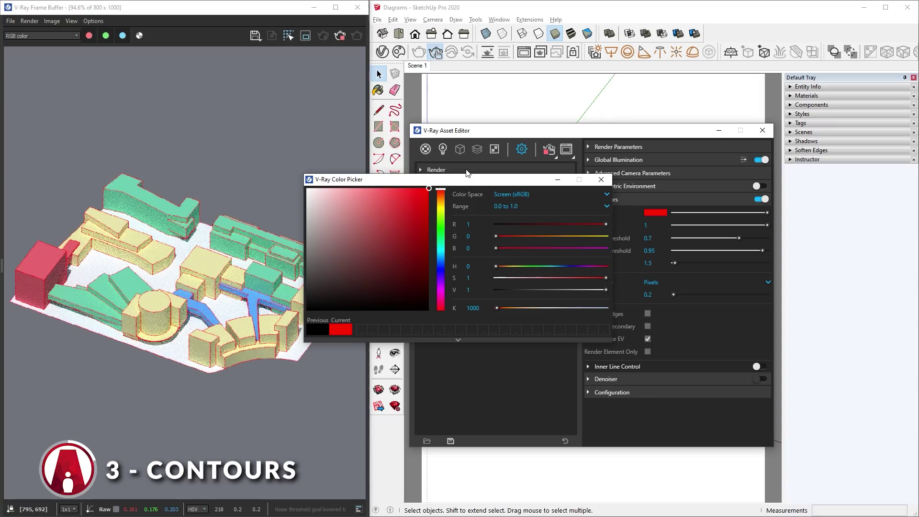
click(601, 180)
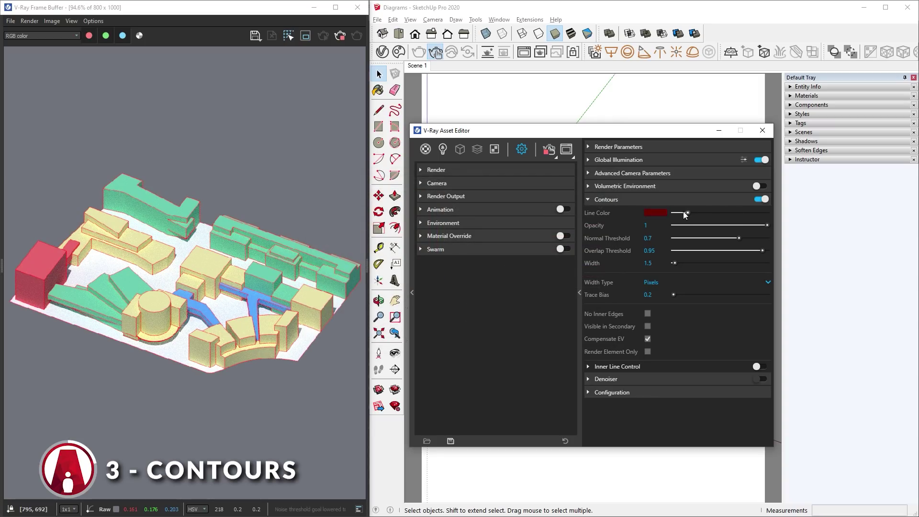
drag(681, 213, 662, 211)
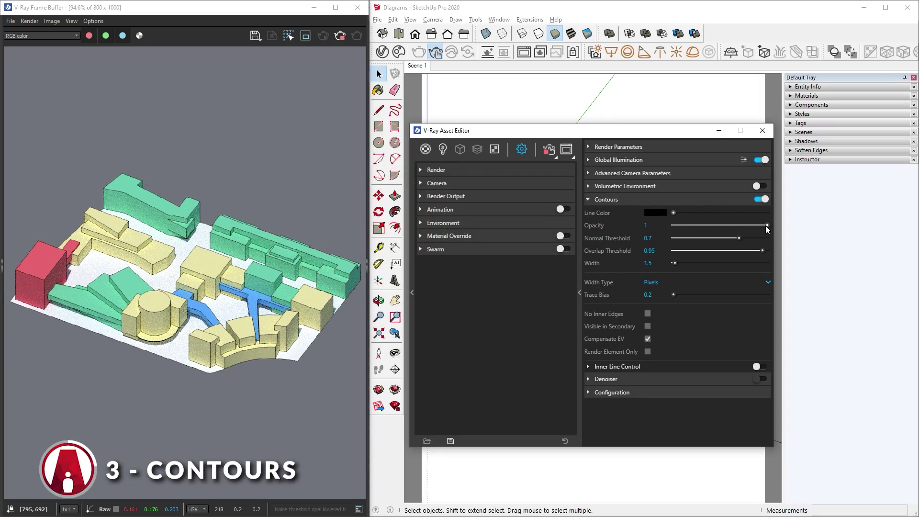
mouse_move(766, 226)
mouse_down()
mouse_move(735, 226)
mouse_move(781, 234)
mouse_up()
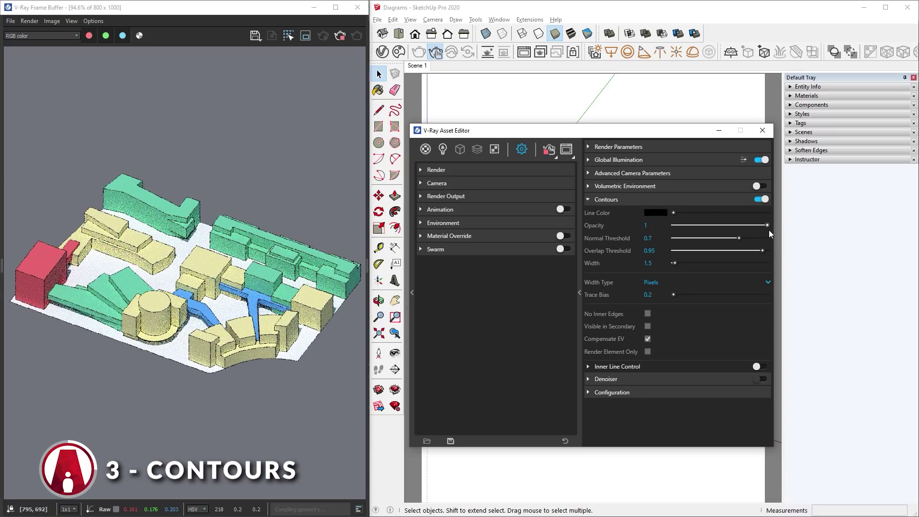
mouse_move(676, 263)
mouse_down()
mouse_move(685, 264)
mouse_move(674, 263)
mouse_up()
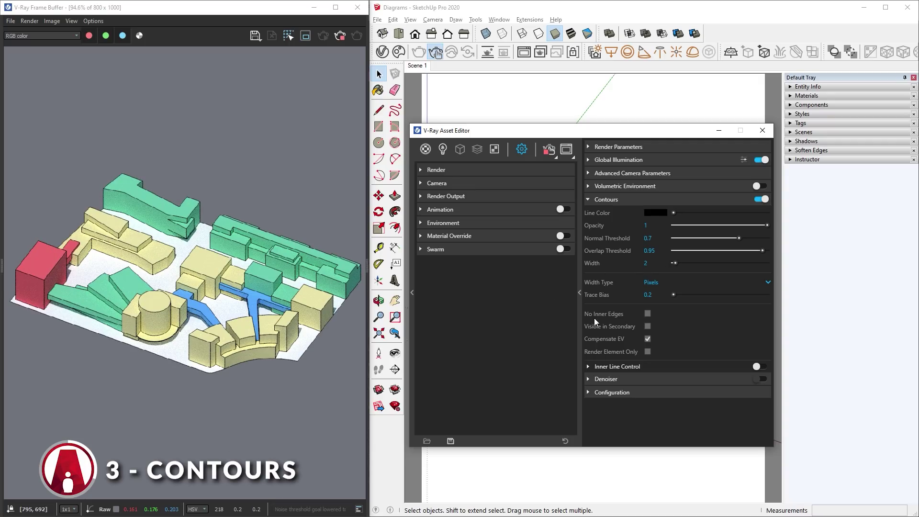
click(648, 314)
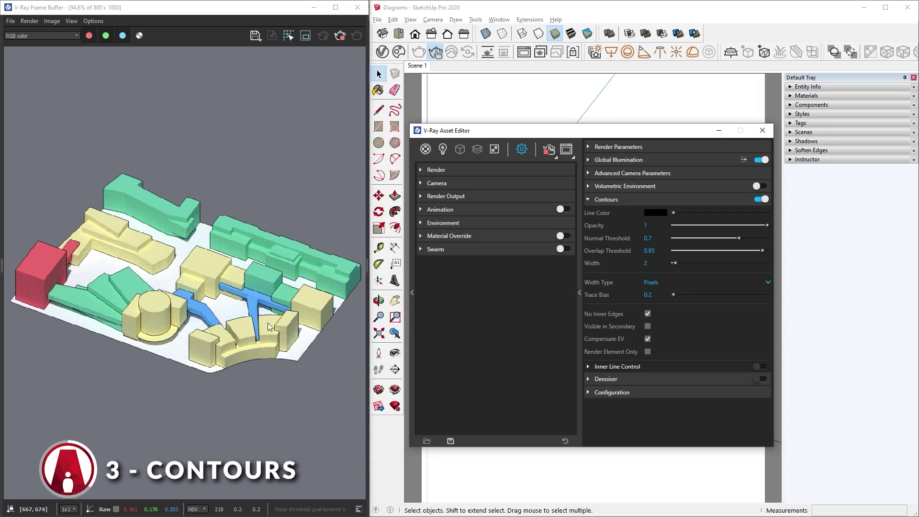
scroll(127, 237, up, 2)
scroll(126, 237, down, 2)
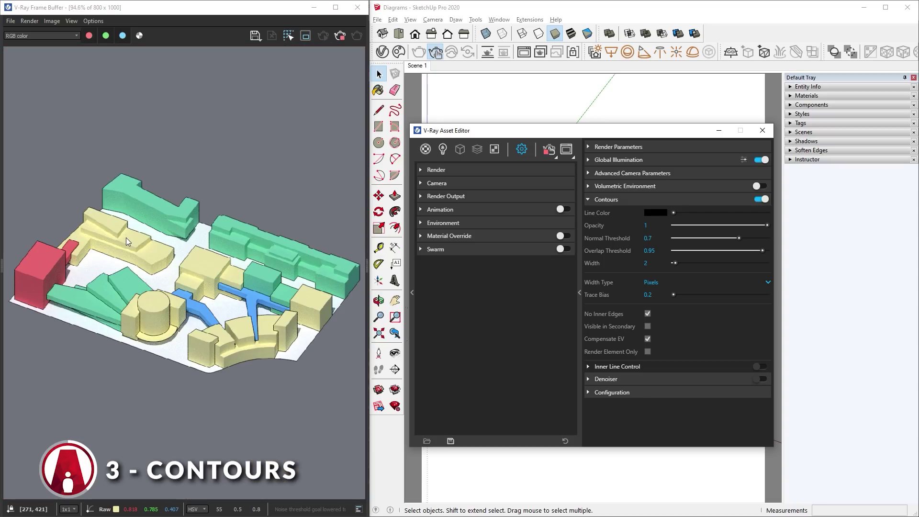
click(599, 368)
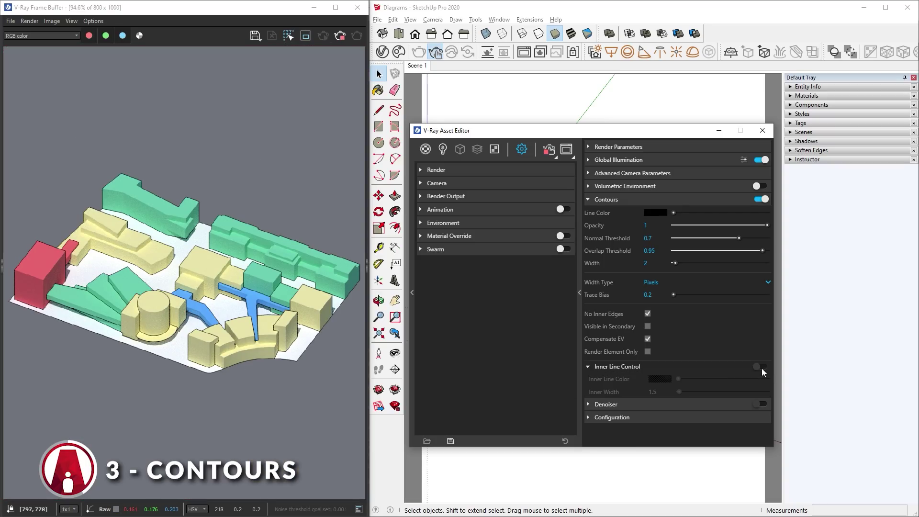
click(648, 314)
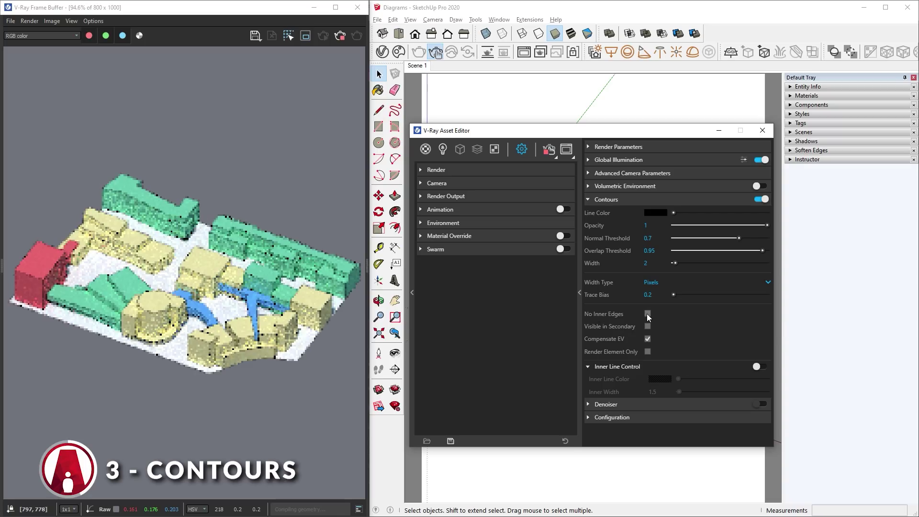
click(754, 368)
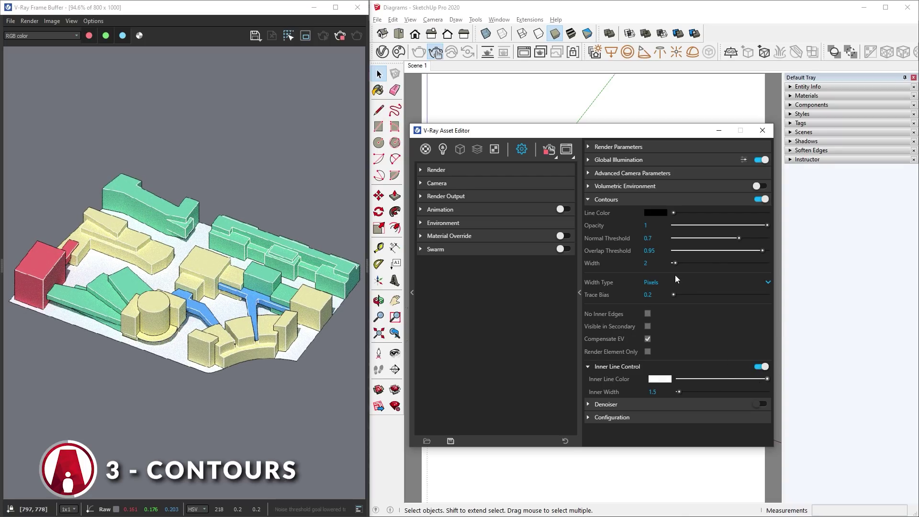
drag(674, 263, 680, 263)
drag(685, 377, 666, 376)
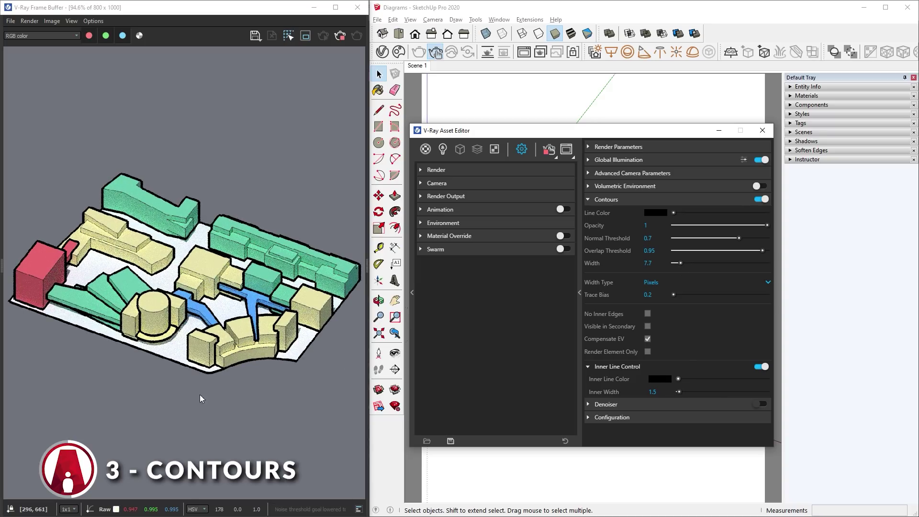
double_click(657, 268)
text(2)
key(Return)
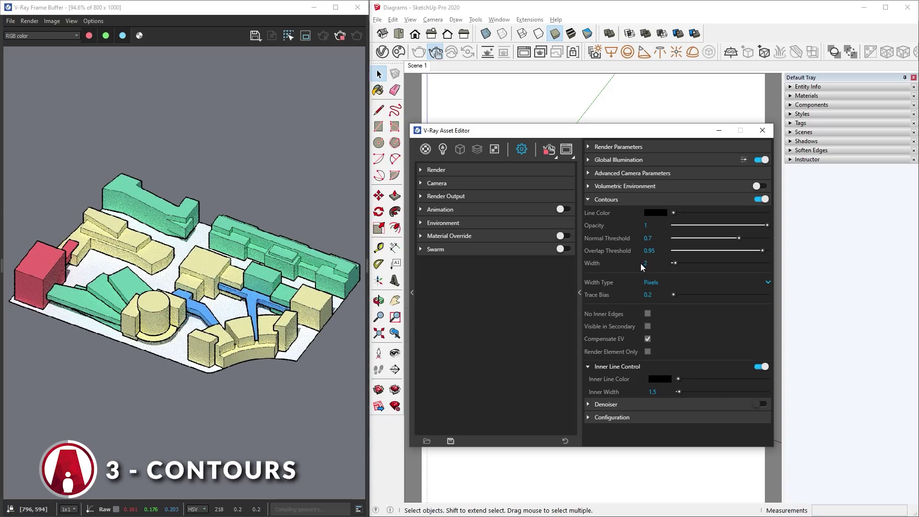
click(763, 368)
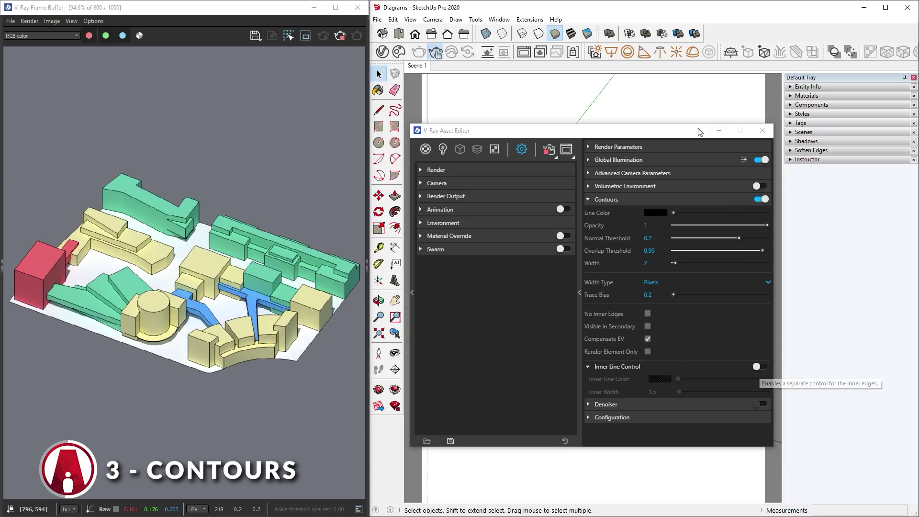
mouse_move(622, 130)
mouse_down()
mouse_move(632, 144)
mouse_move(750, 138)
mouse_up()
Sample the red Phase 4 material and add a Contour attribute to it
key(b)
alt+click(466, 291)
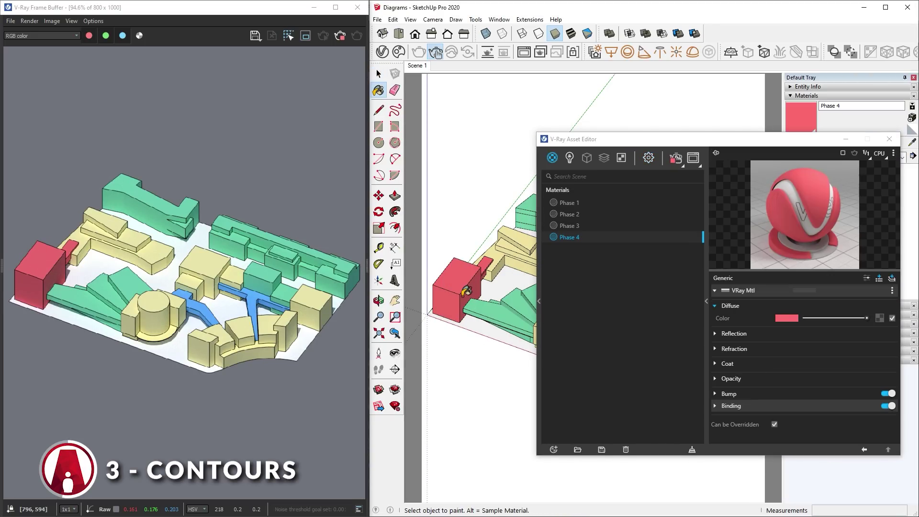
click(879, 278)
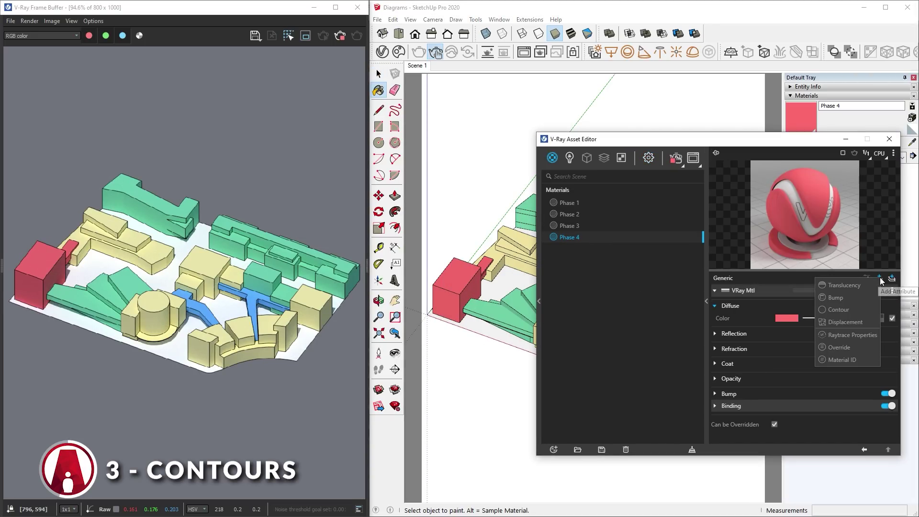
click(854, 309)
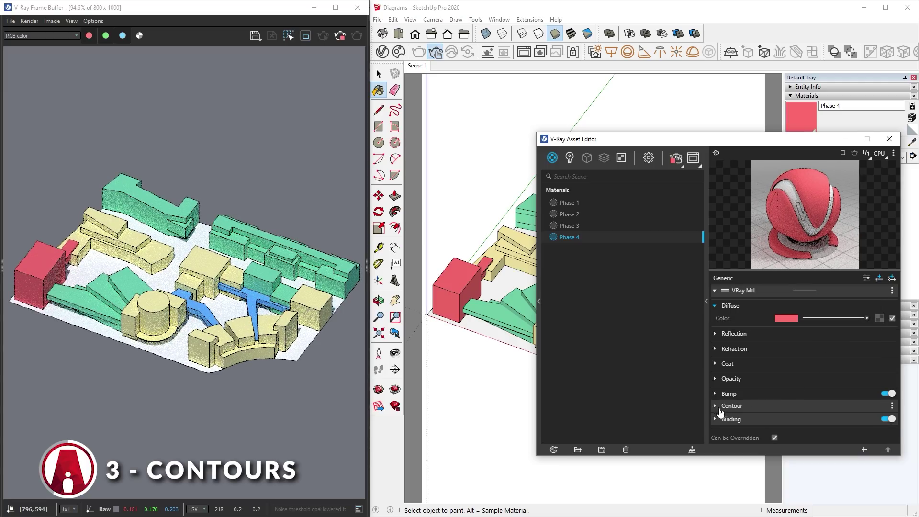
click(729, 406)
scroll(729, 406, down, 2)
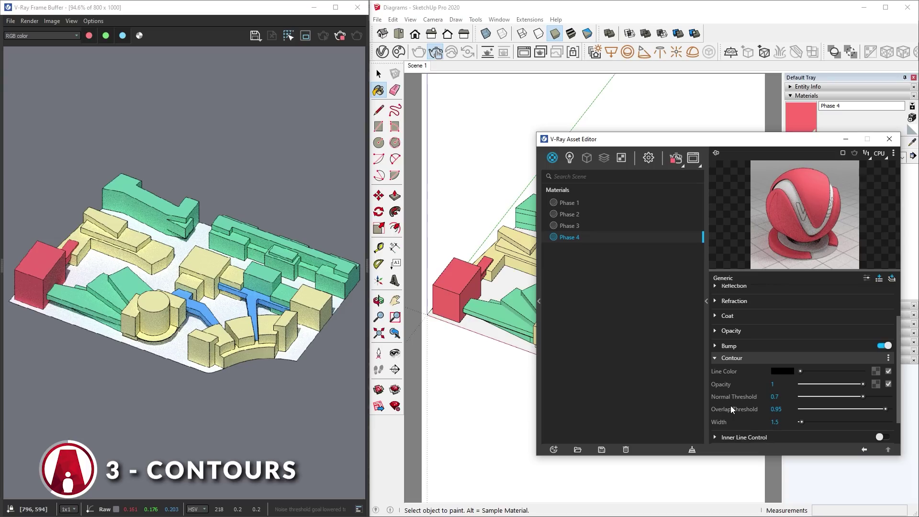
scroll(809, 424, down, 1)
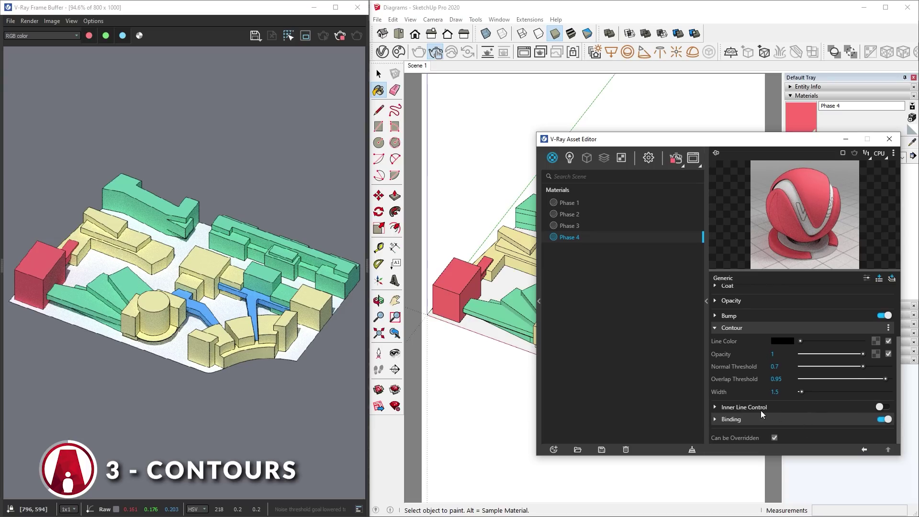
click(741, 407)
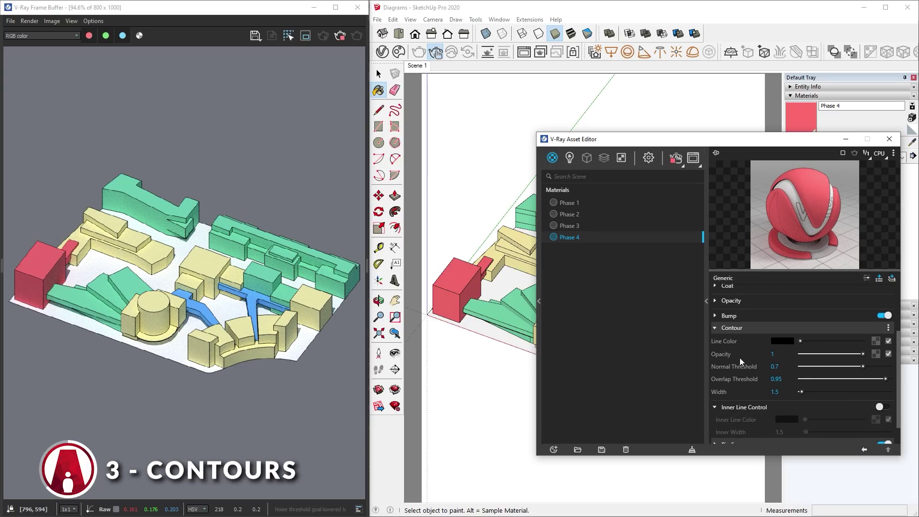
Set Phase 4's contour colour to black and width 7.5, toggling Inner Line Control
click(782, 341)
click(361, 258)
mouse_move(362, 258)
mouse_down()
mouse_move(397, 206)
mouse_move(428, 190)
mouse_move(309, 189)
mouse_move(315, 182)
mouse_move(310, 309)
mouse_up()
click(602, 179)
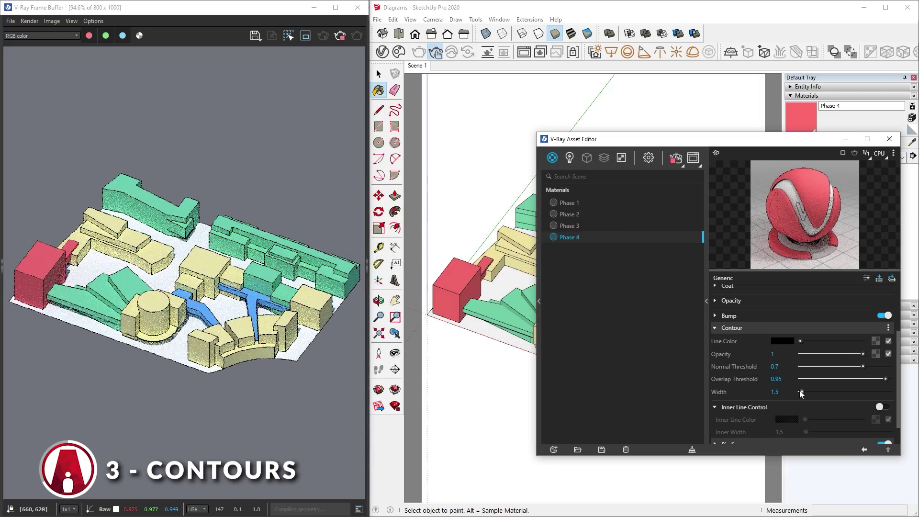
drag(801, 392, 808, 392)
click(885, 407)
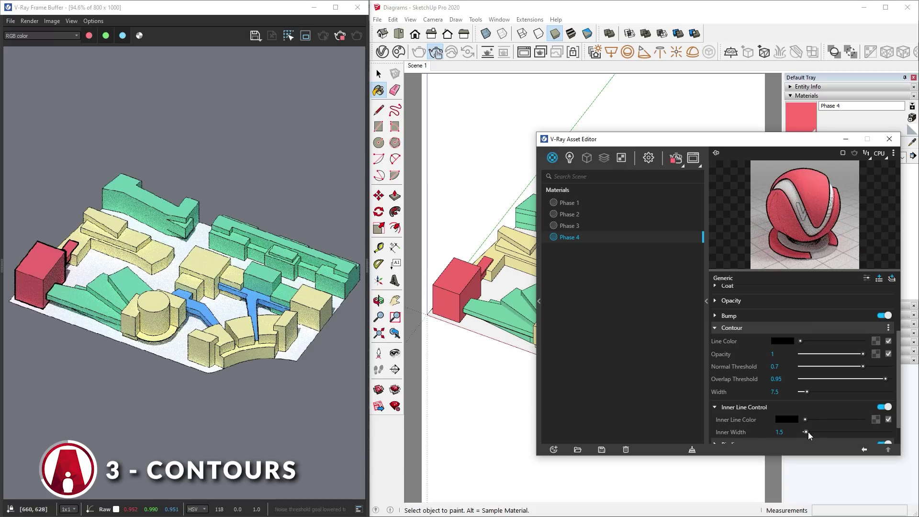
mouse_move(805, 431)
mouse_down()
mouse_move(817, 432)
mouse_move(808, 434)
mouse_up()
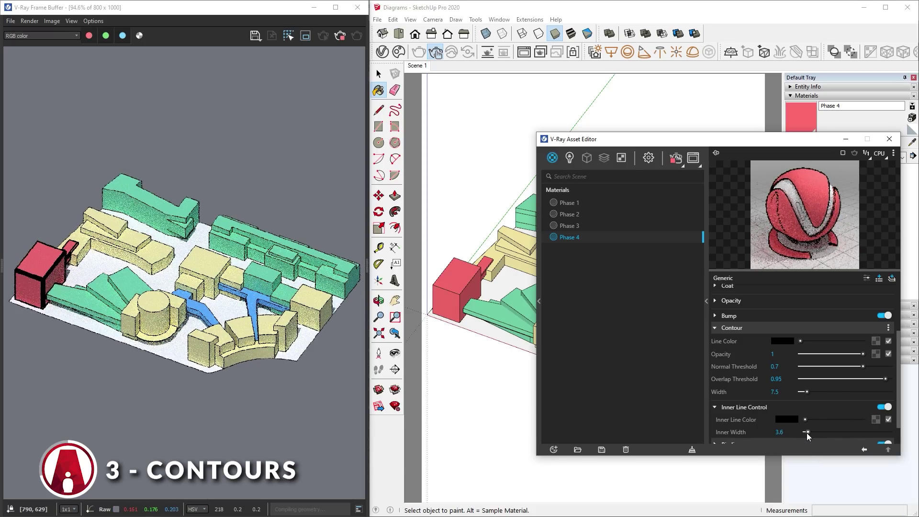
click(884, 407)
Enable Material Override with a white override colour
click(649, 158)
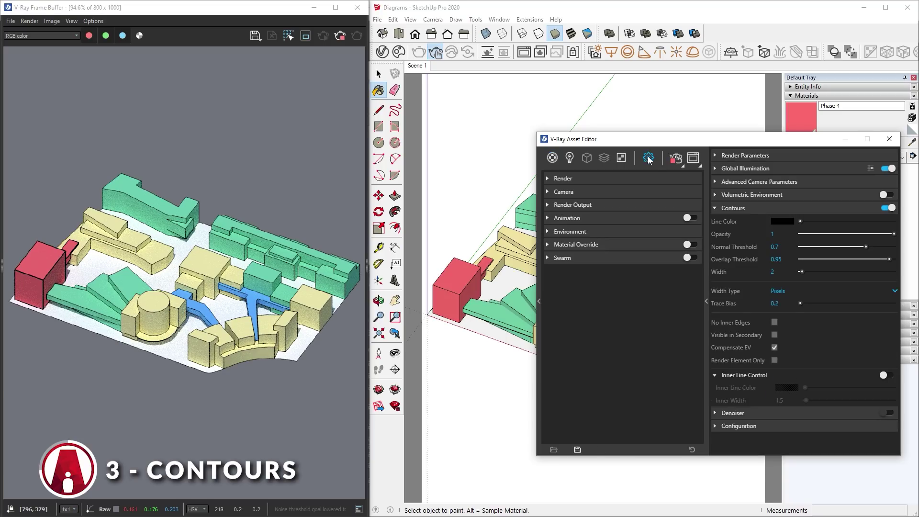
click(561, 245)
click(692, 244)
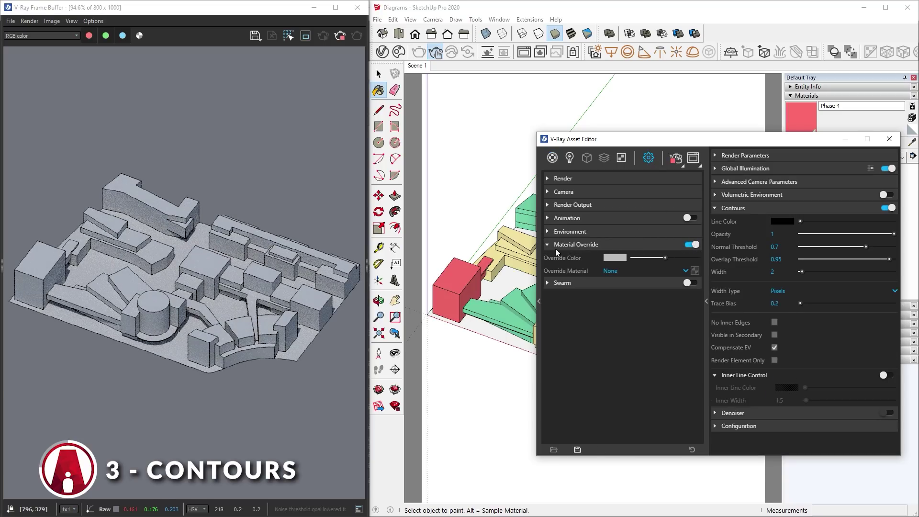
drag(665, 257, 700, 257)
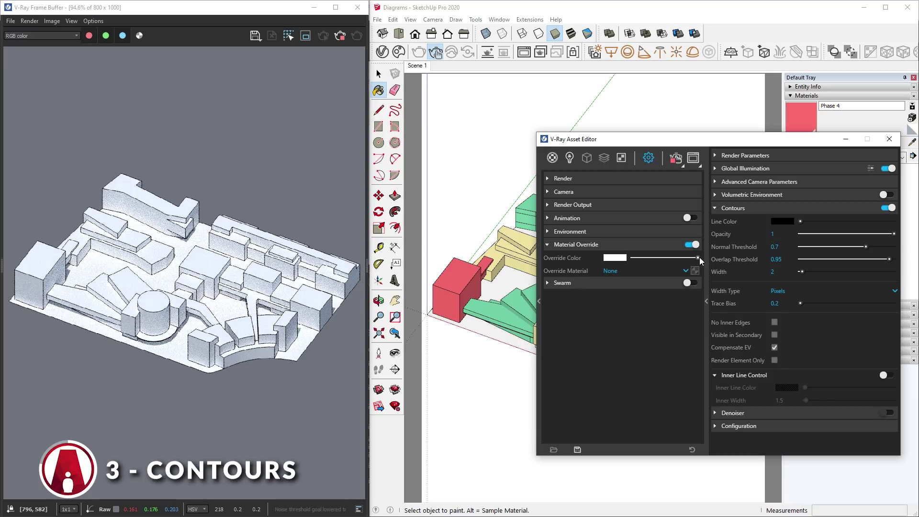
Turn on GI Ambient Occlusion with an Occlusion Amount of 100
click(728, 168)
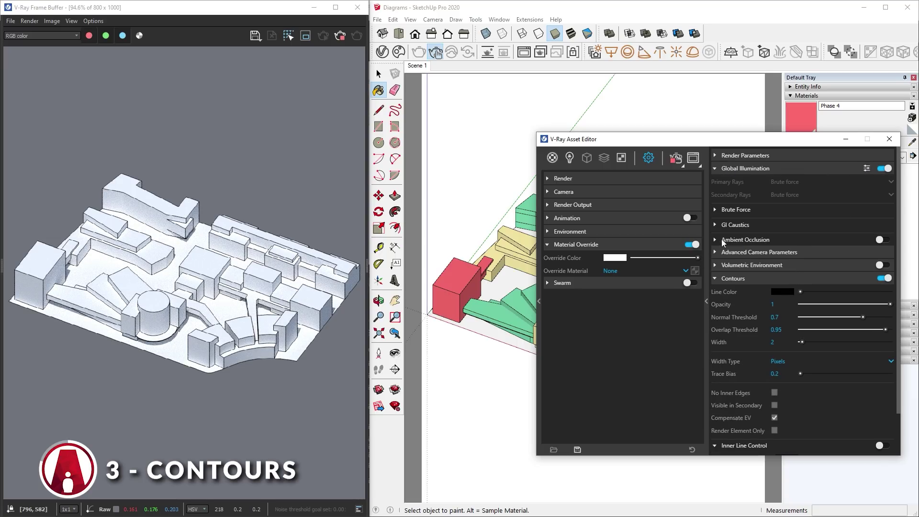
click(724, 240)
click(882, 240)
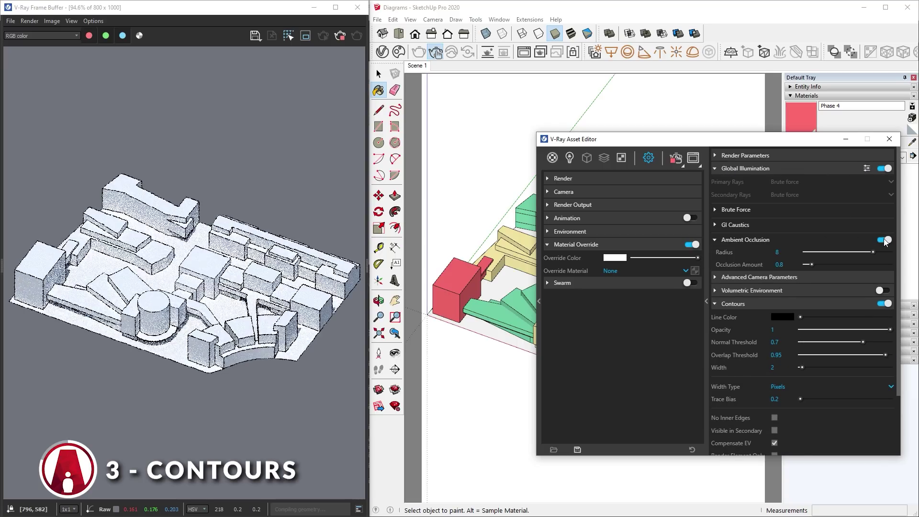
double_click(791, 265)
text(100)
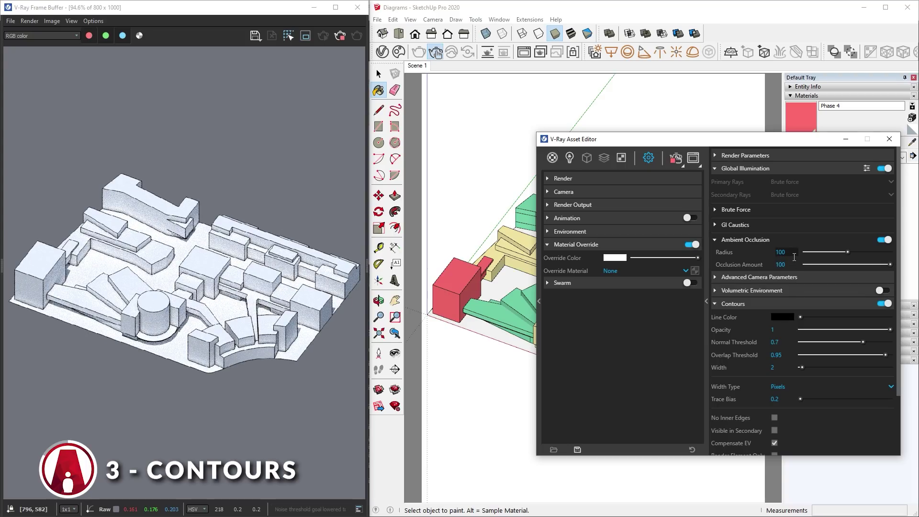
key(Return)
click(553, 159)
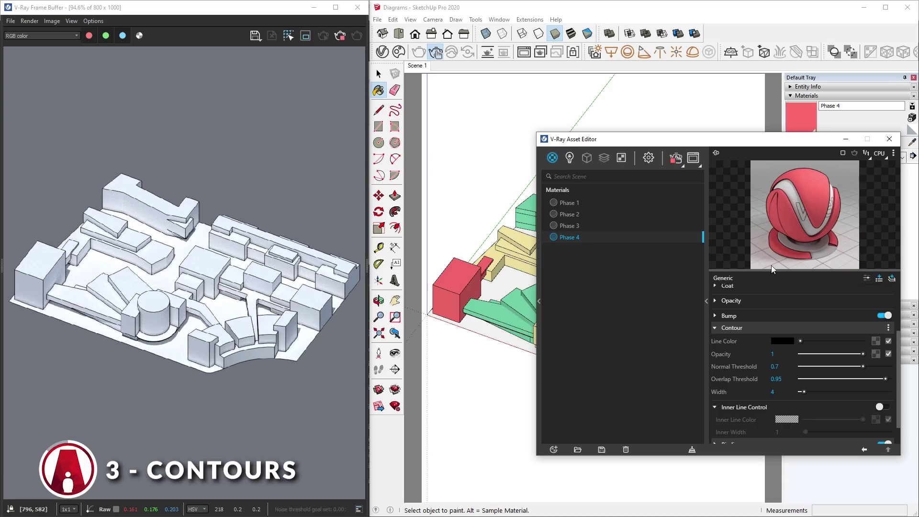
scroll(742, 407, down, 1)
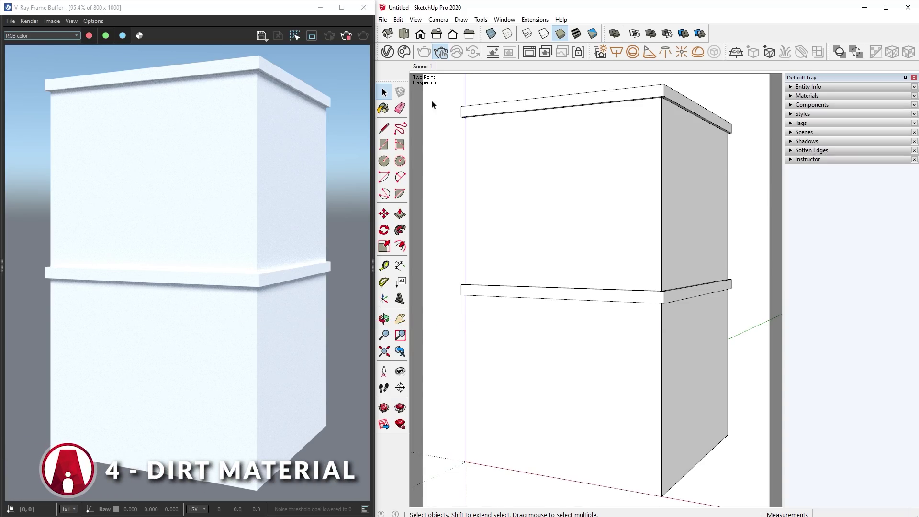
Put a Dirt texture in the Wall's diffuse slot with Radius 10 and Distribution 4
click(388, 52)
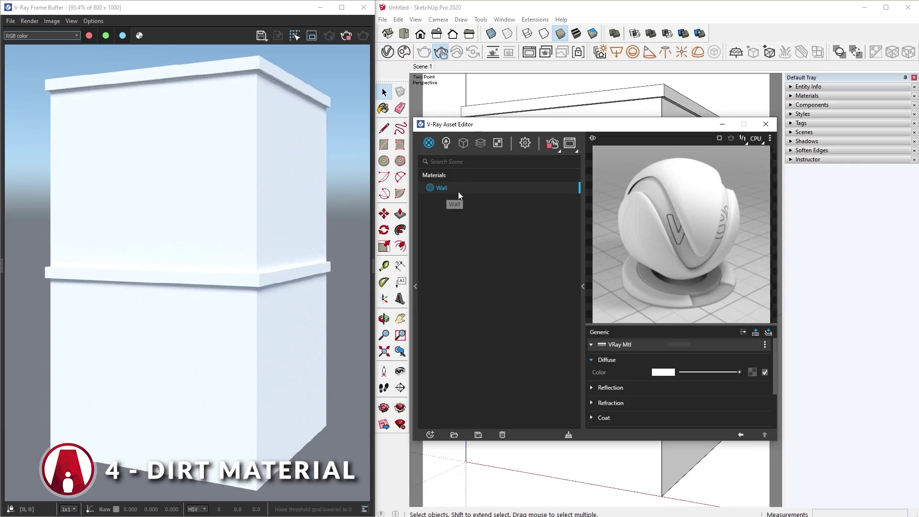
drag(690, 377, 790, 379)
click(752, 373)
scroll(735, 361, down, 3)
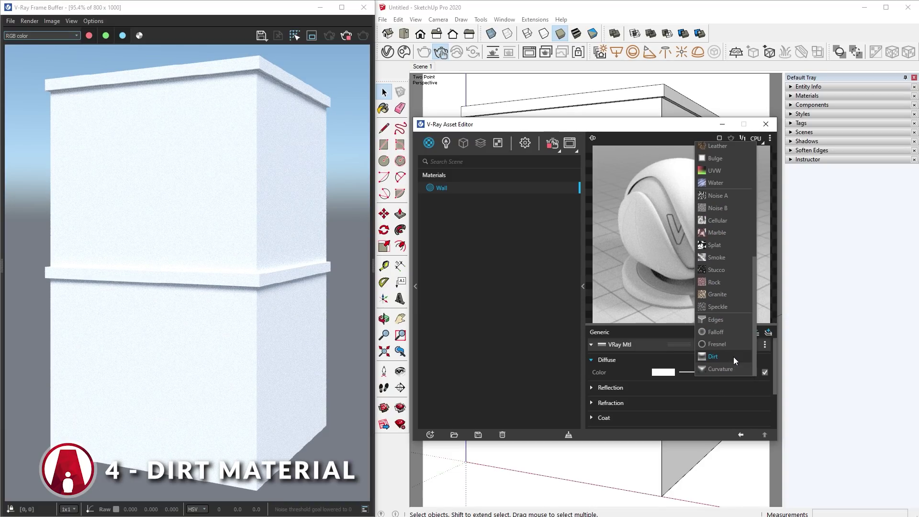
click(729, 358)
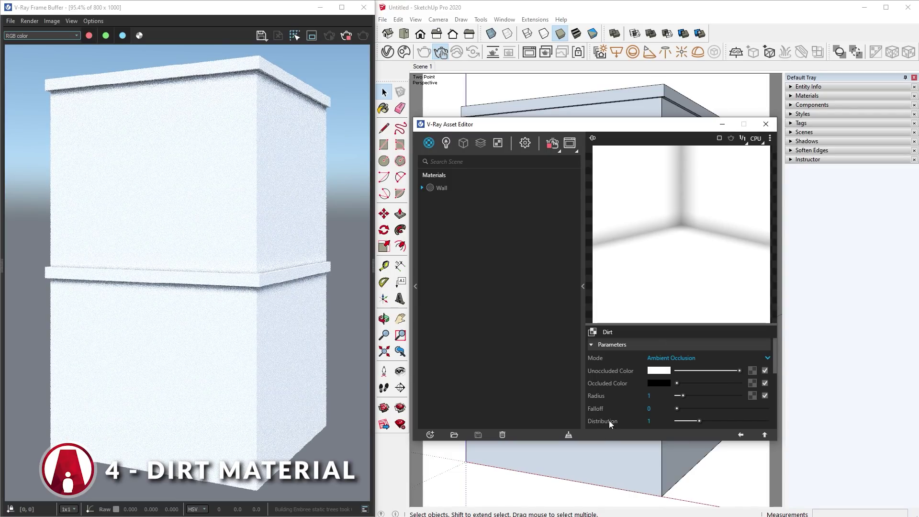
drag(683, 396, 739, 395)
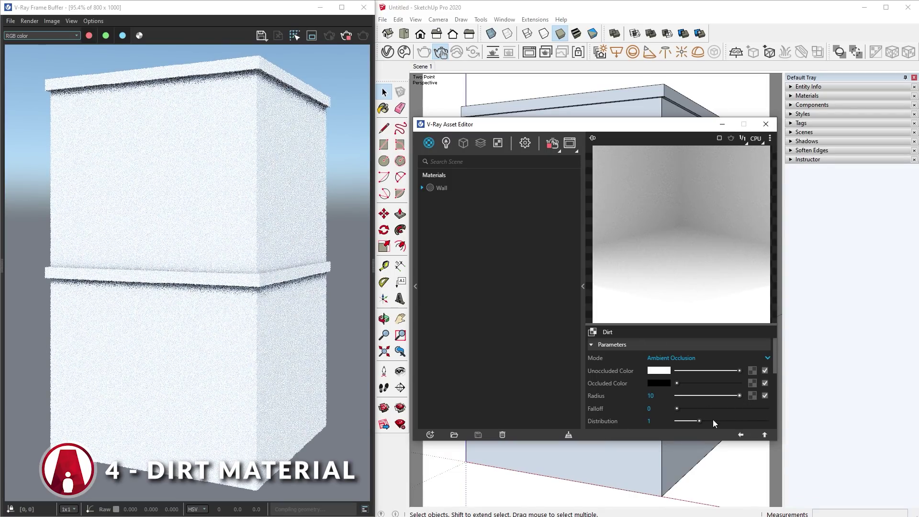
drag(699, 421, 775, 425)
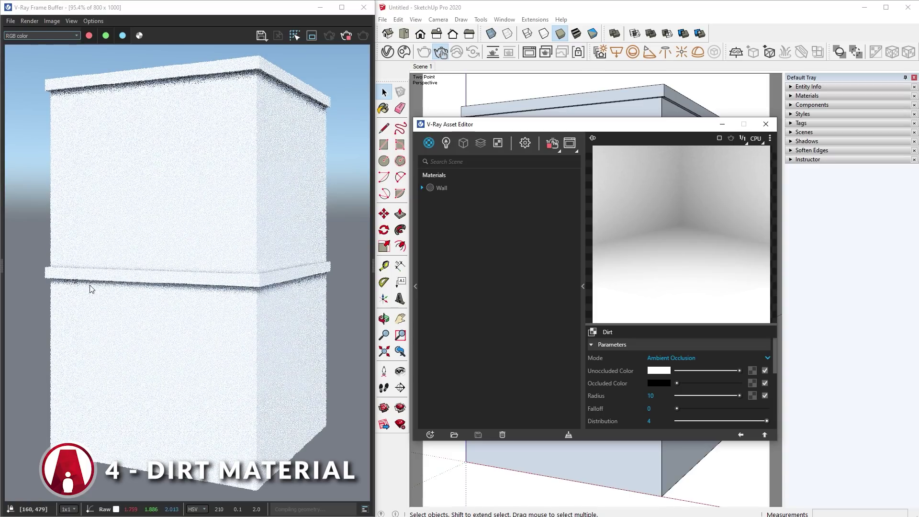
Add a Diffuse render element and start a new render
click(481, 143)
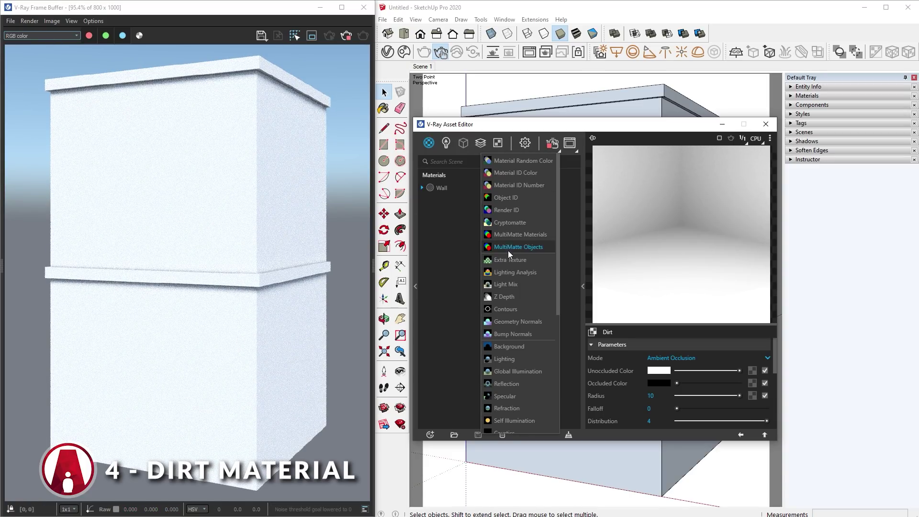
scroll(519, 249, down, 3)
click(522, 380)
click(549, 145)
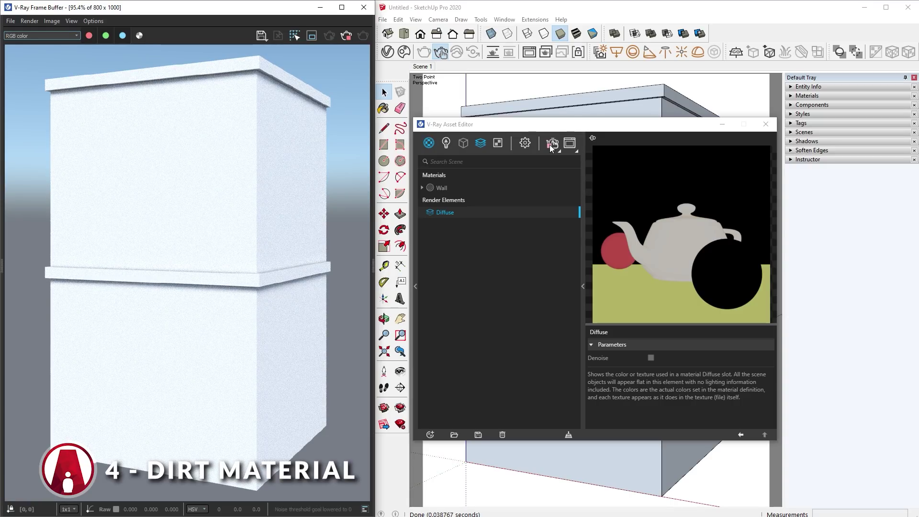
Show the Diffuse channel in the Frame Buffer, then select the Wall material
click(33, 33)
click(21, 56)
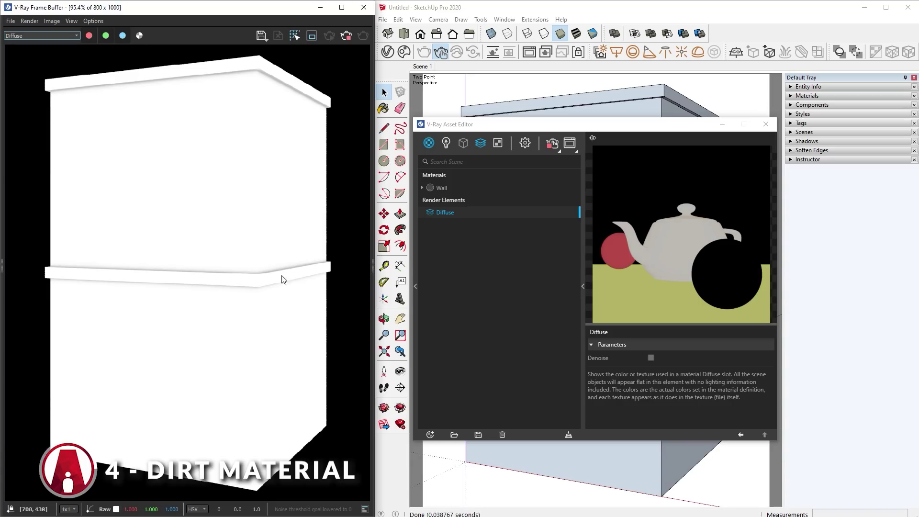
click(429, 142)
click(440, 189)
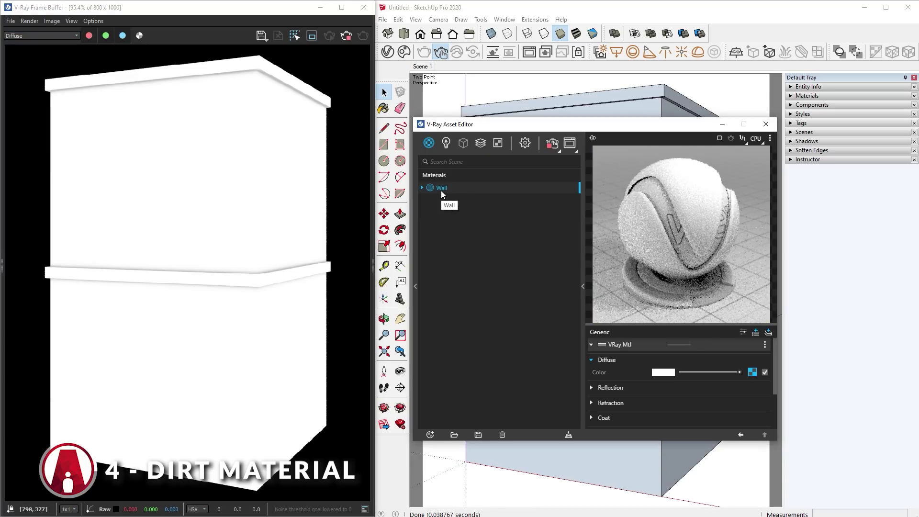
Turn on ambient streaks in the Wall's Dirt texture with Bias Z 10, keeping radius 10
click(747, 372)
drag(739, 396, 702, 395)
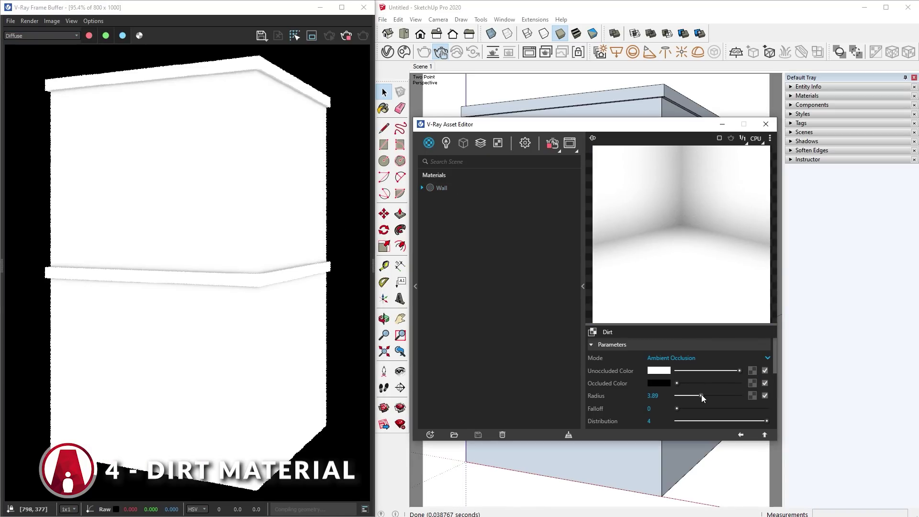
drag(702, 396, 739, 404)
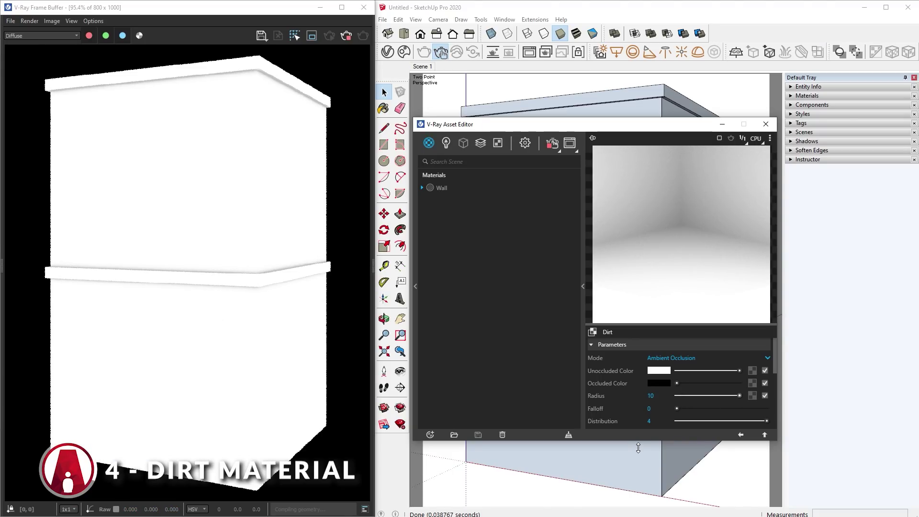
drag(638, 448, 633, 513)
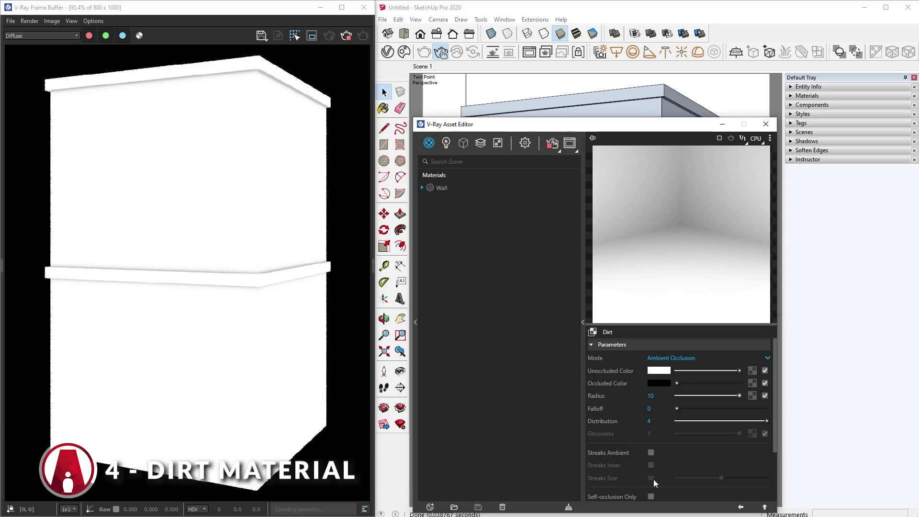
click(651, 453)
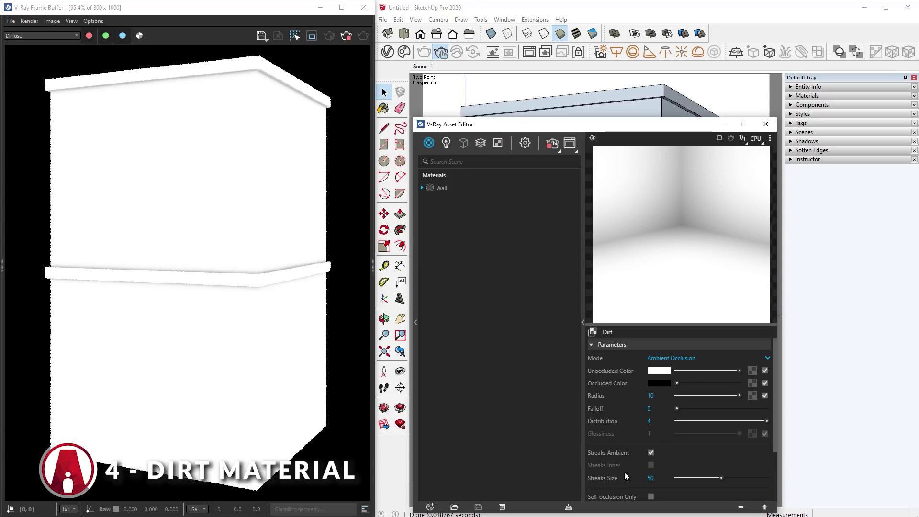
scroll(619, 452, down, 3)
scroll(617, 481, down, 2)
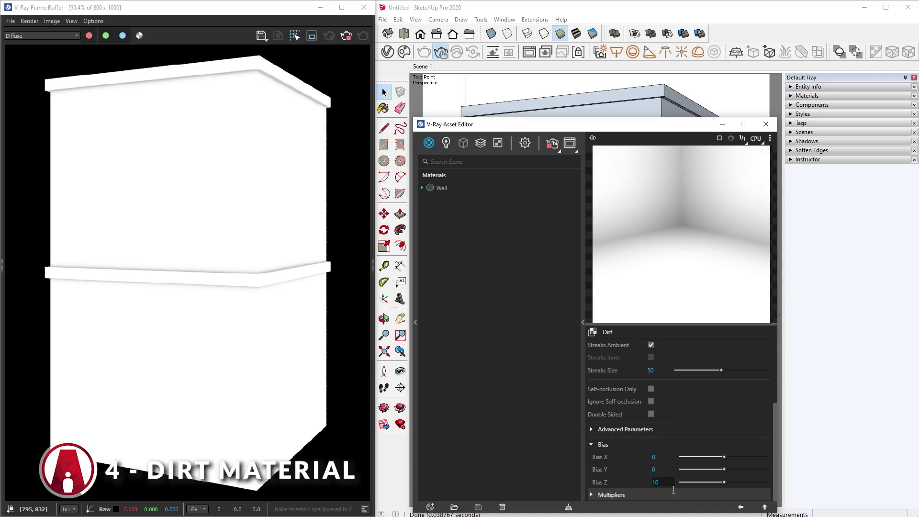
key(Return)
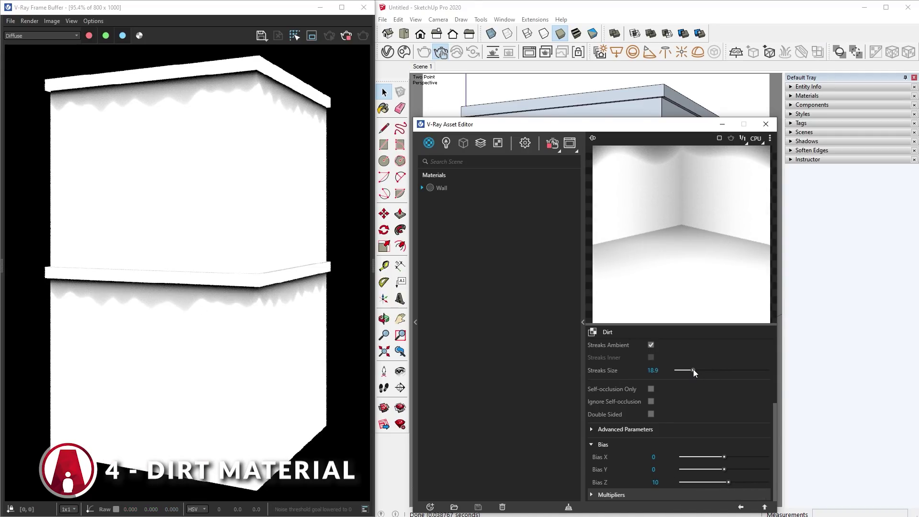
Set streaks size to 10 and switch the Frame Buffer to RGB color
drag(693, 369, 686, 370)
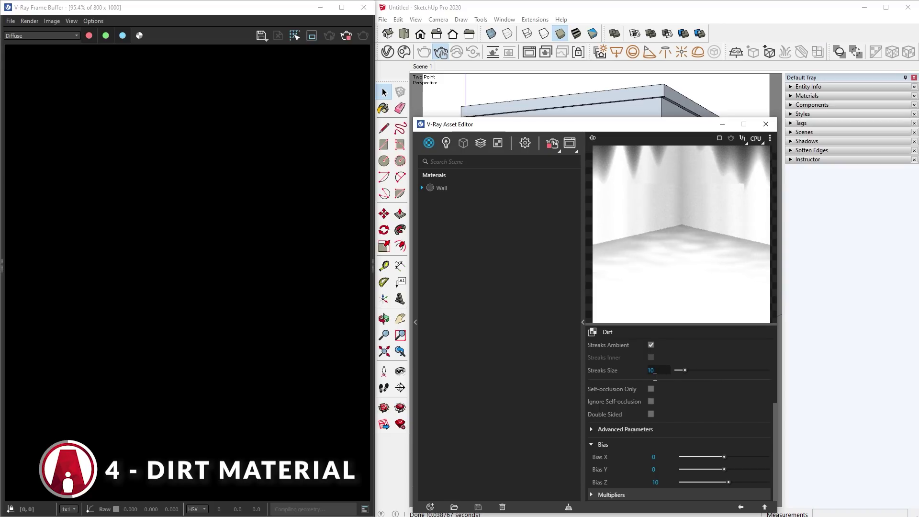
scroll(675, 414, up, 3)
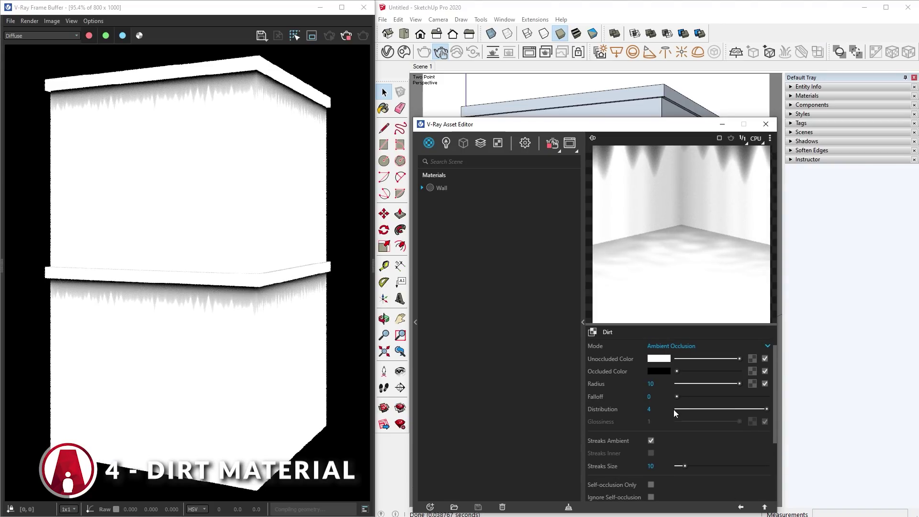
click(65, 37)
click(34, 41)
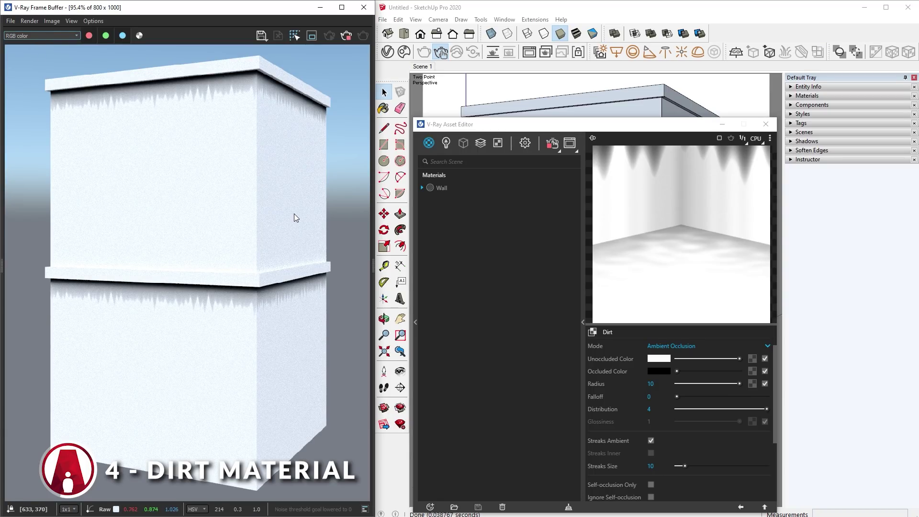
Add Concrete_Flooring_H01_2m from the library and paint the building with it
click(416, 322)
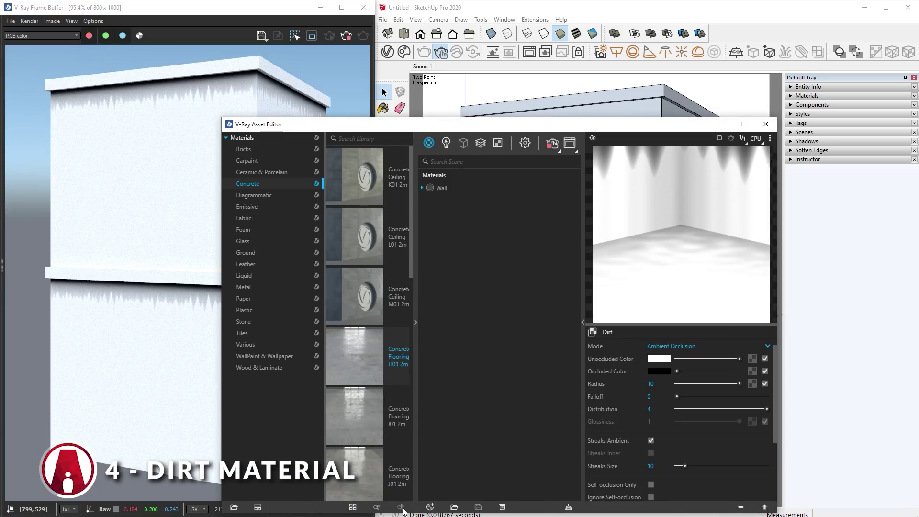
drag(380, 369, 495, 320)
click(723, 124)
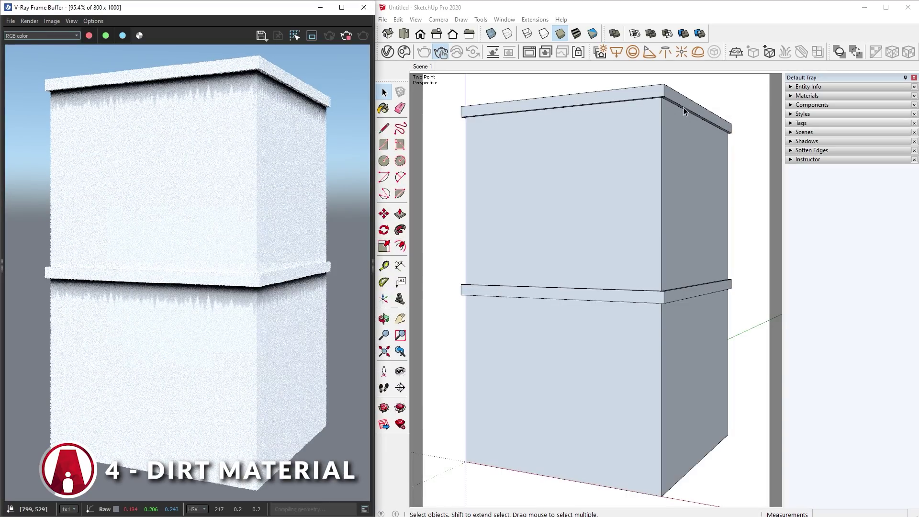
click(634, 188)
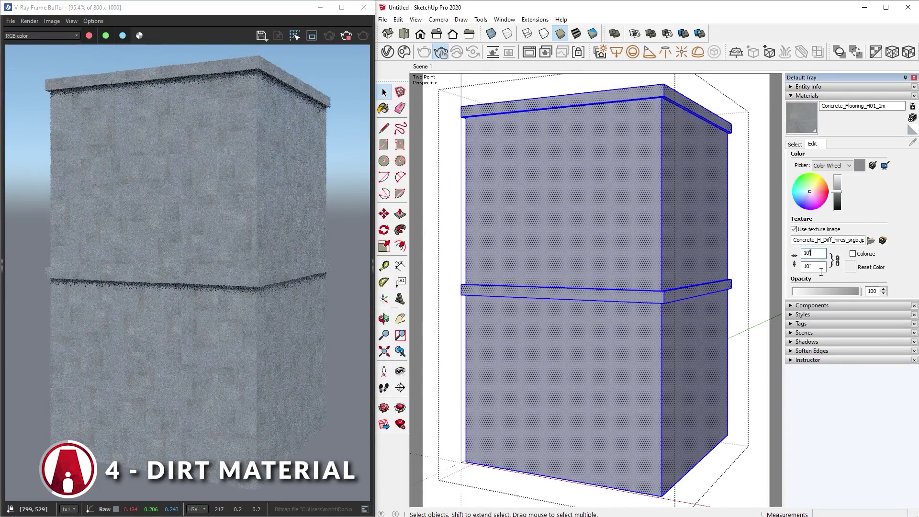
click(753, 280)
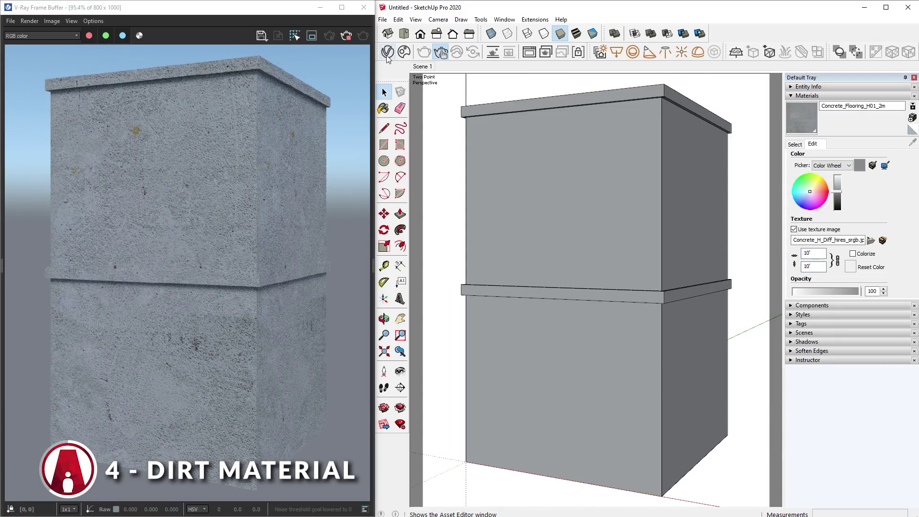
Wrap the concrete's diffuse texture in a Mix (Operator) with Dirt as Texture B
click(388, 53)
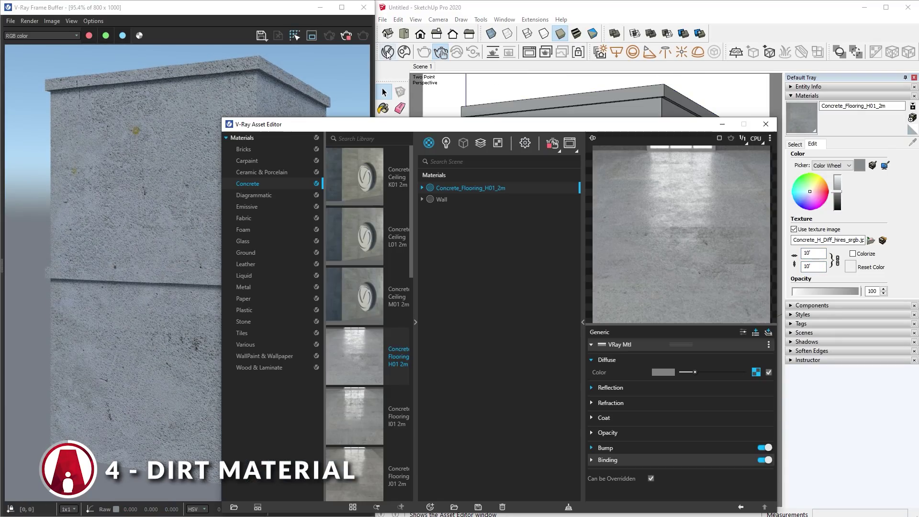
right_click(756, 373)
mouse_move(733, 420)
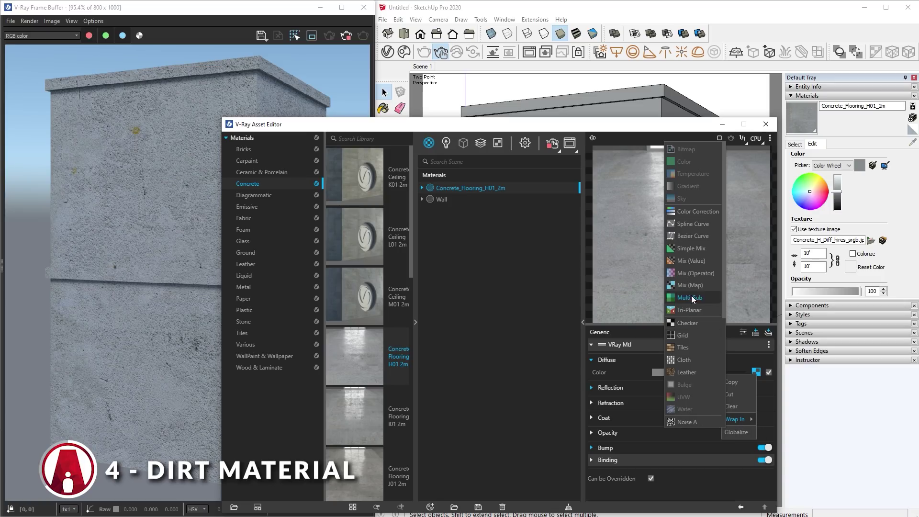
click(699, 274)
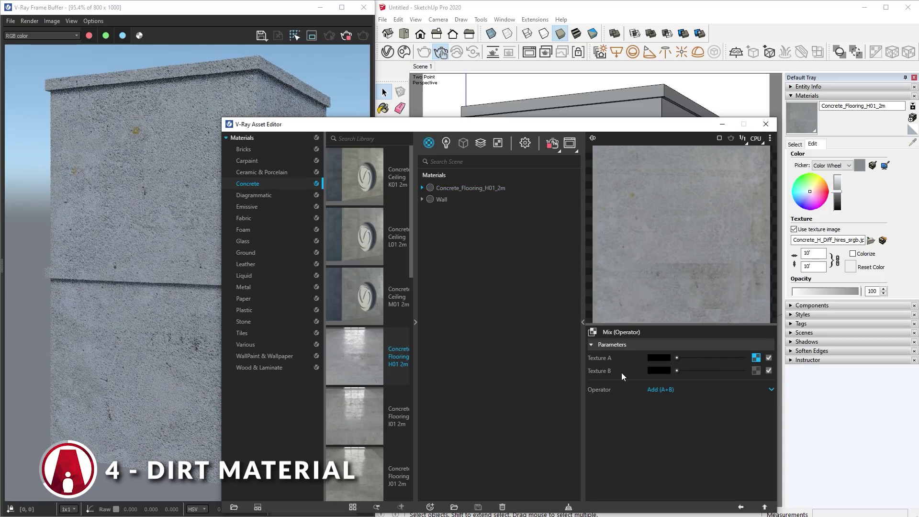
click(757, 371)
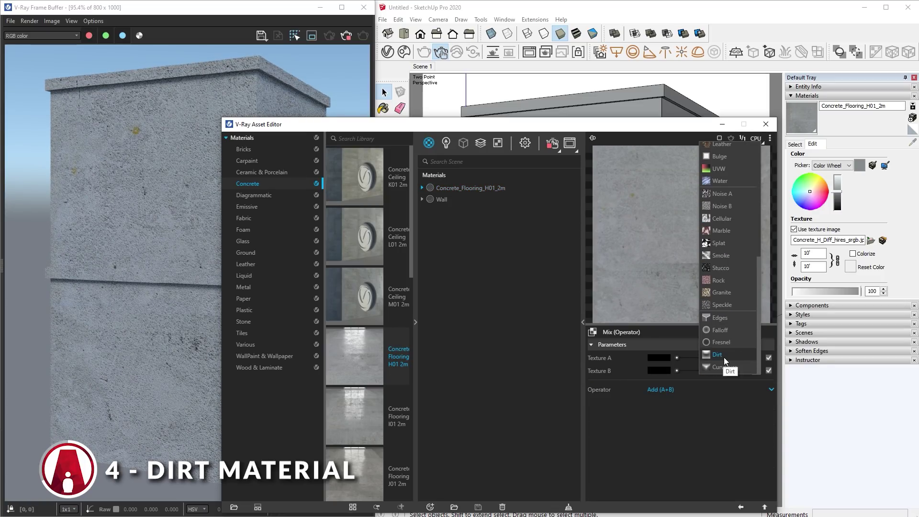
click(723, 357)
Paste a copy of the Wall's Dirt texture into Texture B and set the operator to Multiply
click(458, 200)
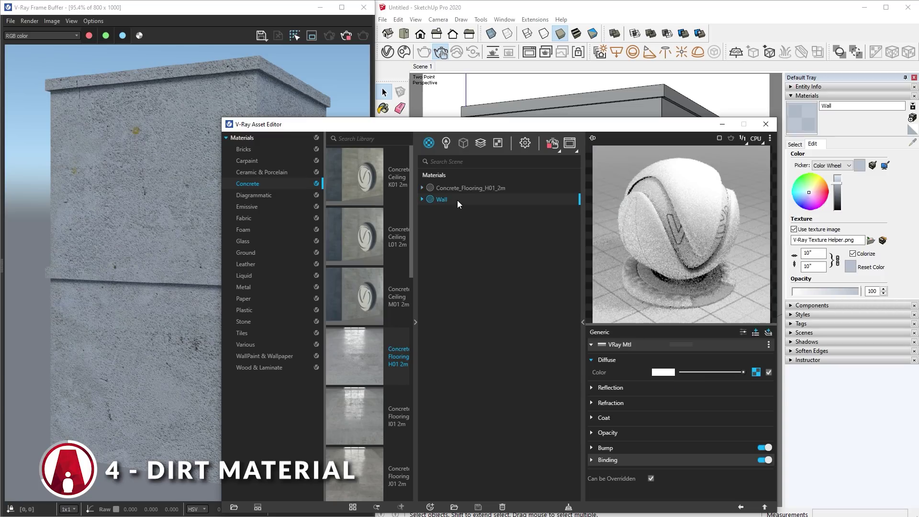
click(755, 372)
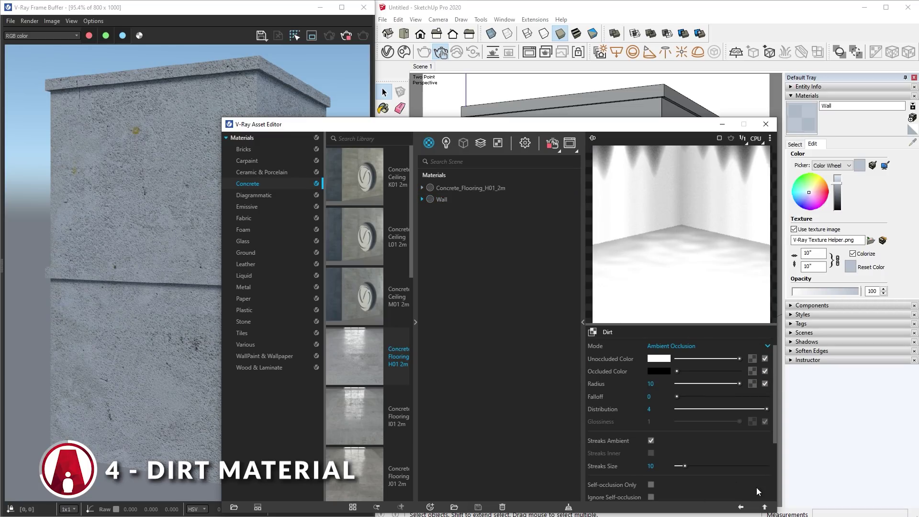
click(741, 508)
right_click(756, 371)
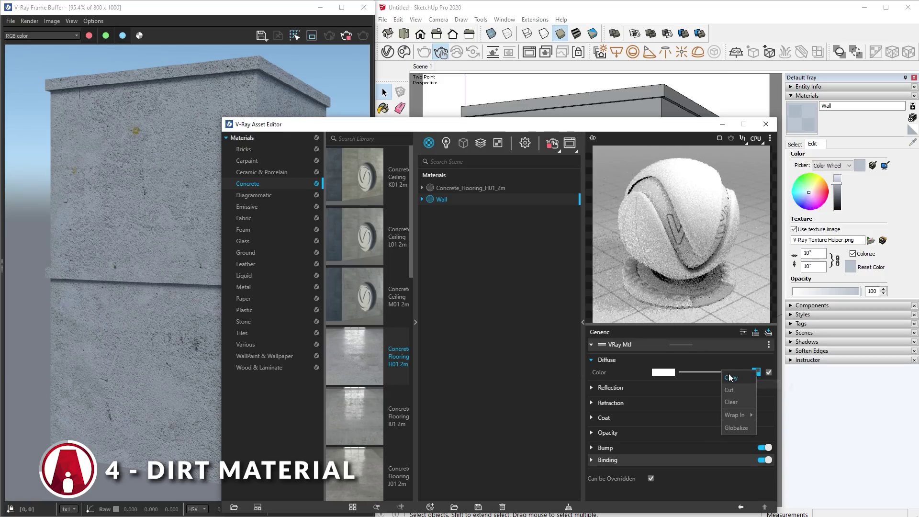
click(523, 188)
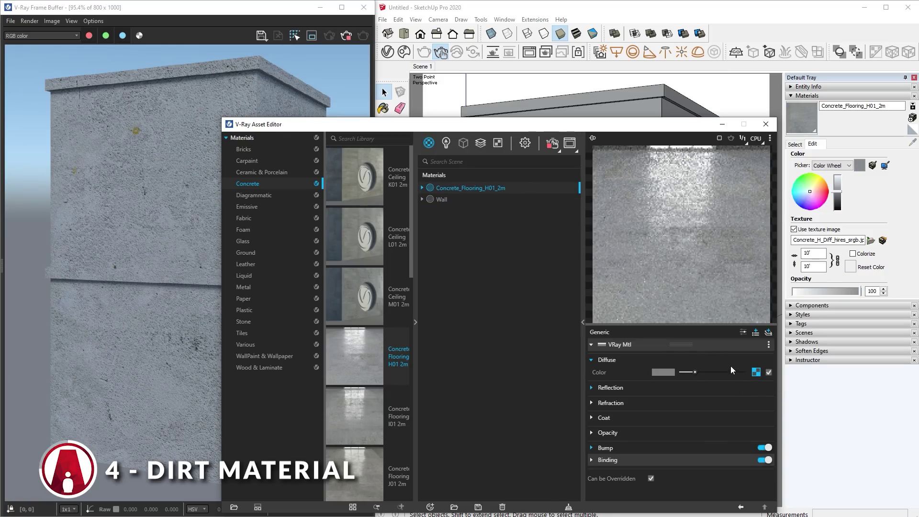
click(755, 372)
right_click(757, 371)
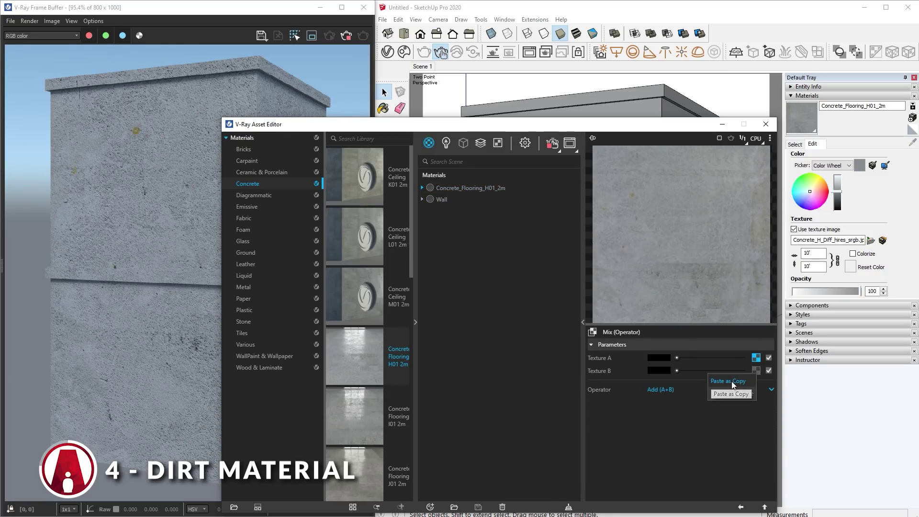
click(732, 389)
click(657, 390)
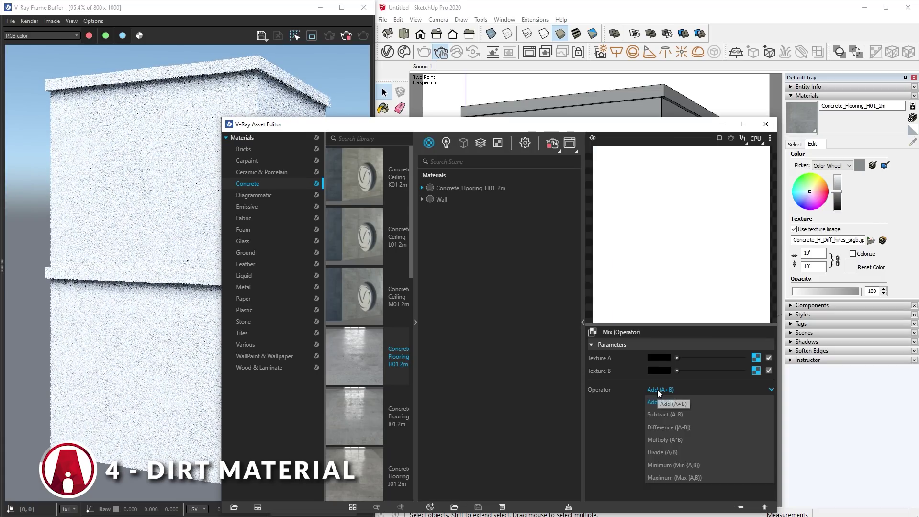
click(678, 440)
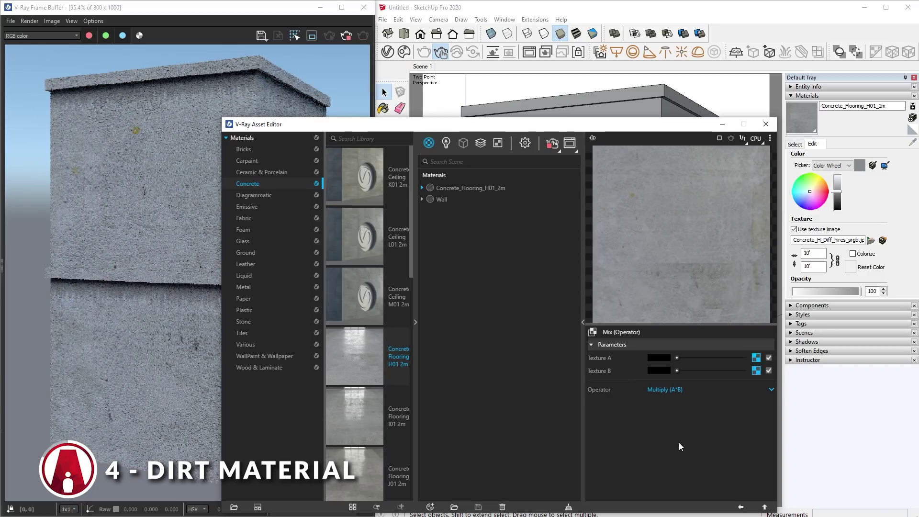
click(417, 322)
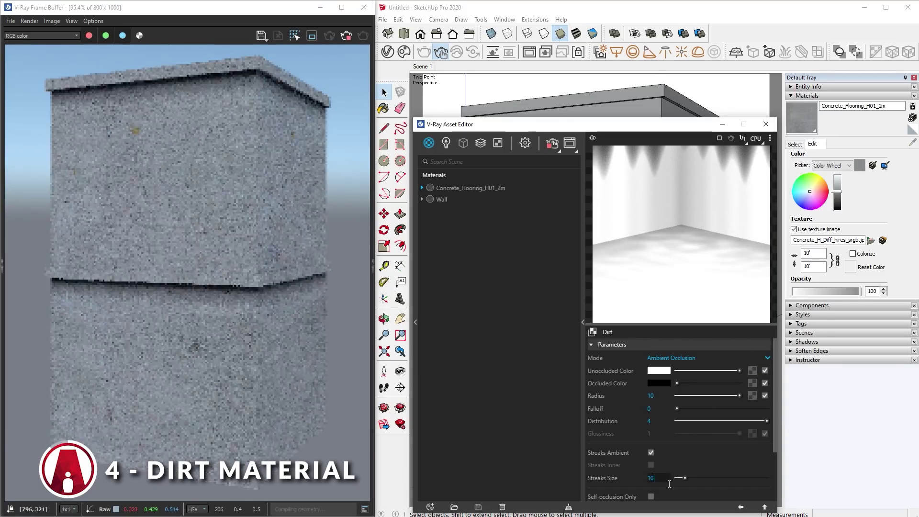
Set the concrete dirt's Bias Z to 25 and Streaks Size to 25
click(680, 479)
scroll(522, 459, down, 5)
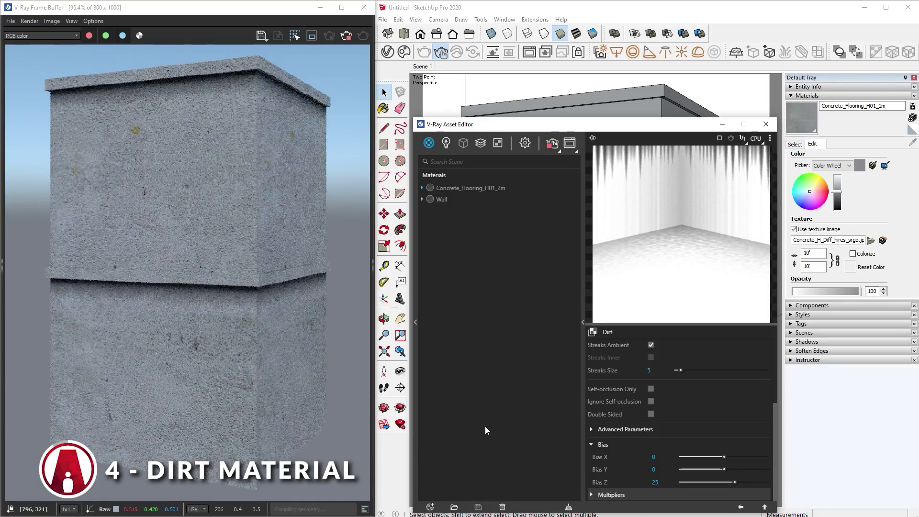
scroll(679, 460, up, 5)
drag(681, 467, 767, 482)
scroll(720, 468, down, 5)
double_click(656, 482)
text(25)
key(Return)
double_click(651, 370)
text(25)
key(Return)
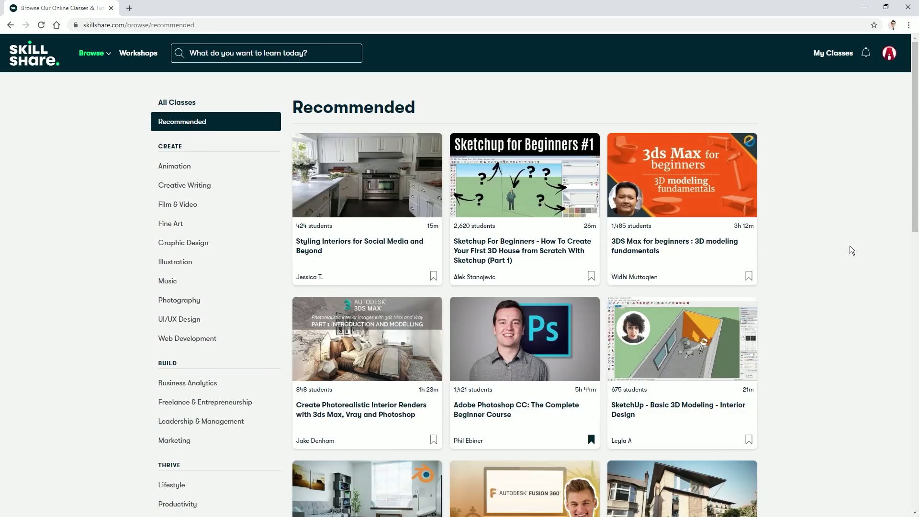
Open the Film & Video classes category on Skillshare
scroll(850, 246, down, 8)
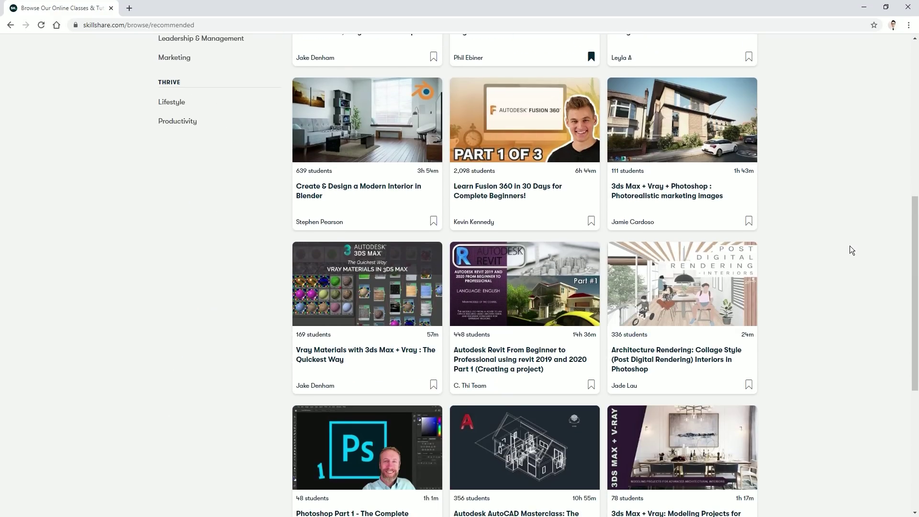
scroll(850, 245, up, 7)
scroll(851, 246, up, 1)
click(200, 203)
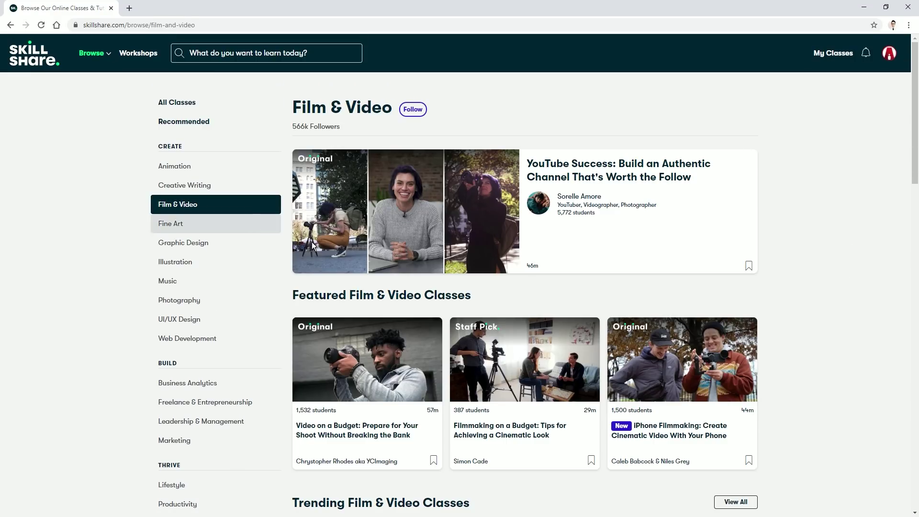
Browse the Illustration category, then start typing the short link in the address bar
scroll(903, 263, down, 8)
scroll(903, 263, up, 8)
click(203, 260)
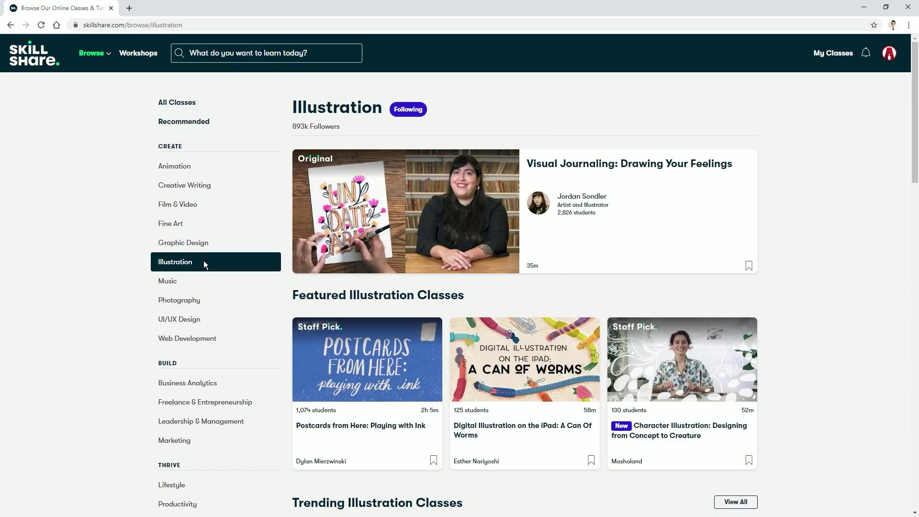
scroll(887, 263, down, 8)
scroll(887, 263, down, 9)
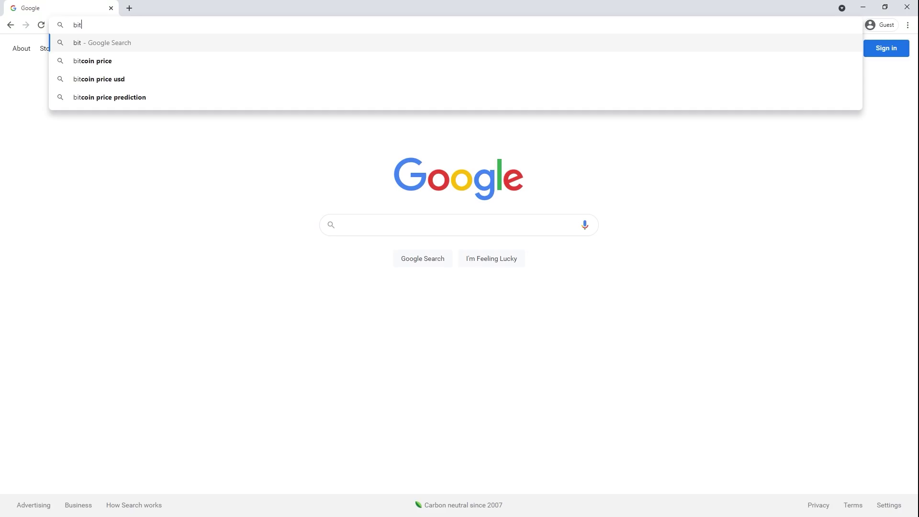
text(t.ly/skillminh)
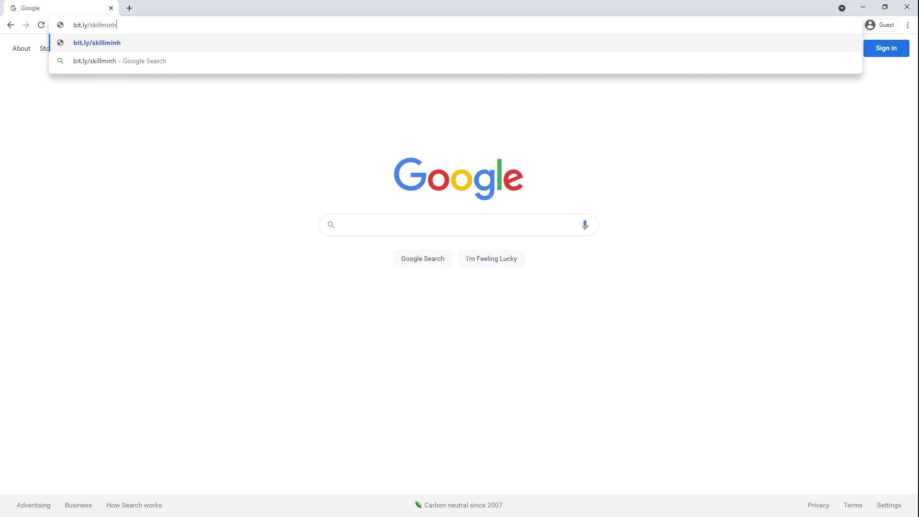
Load the bit.ly link to the sign-up page offering one free month of Premium
key(Return)
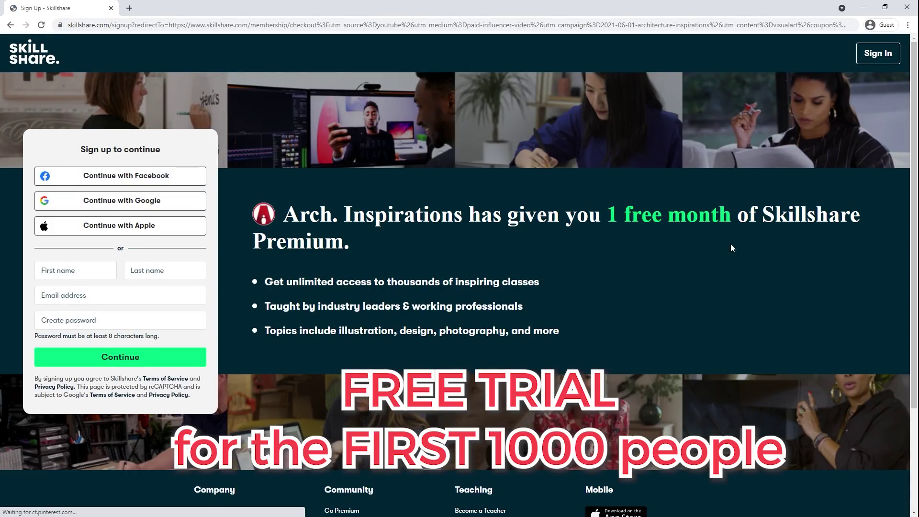
drag(609, 215, 748, 216)
click(737, 262)
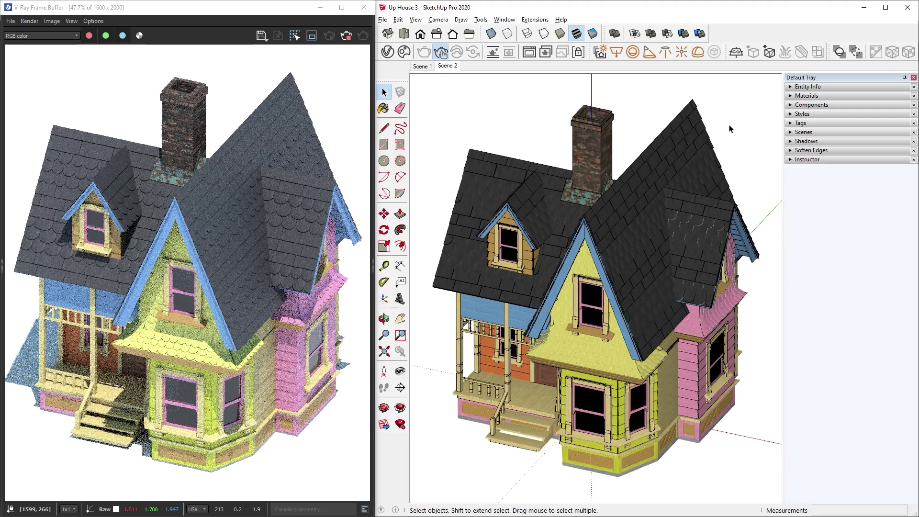
Enable V-Ray Contours in the render settings, with black lines at width 4 and opacity 1
click(387, 52)
click(628, 235)
click(779, 235)
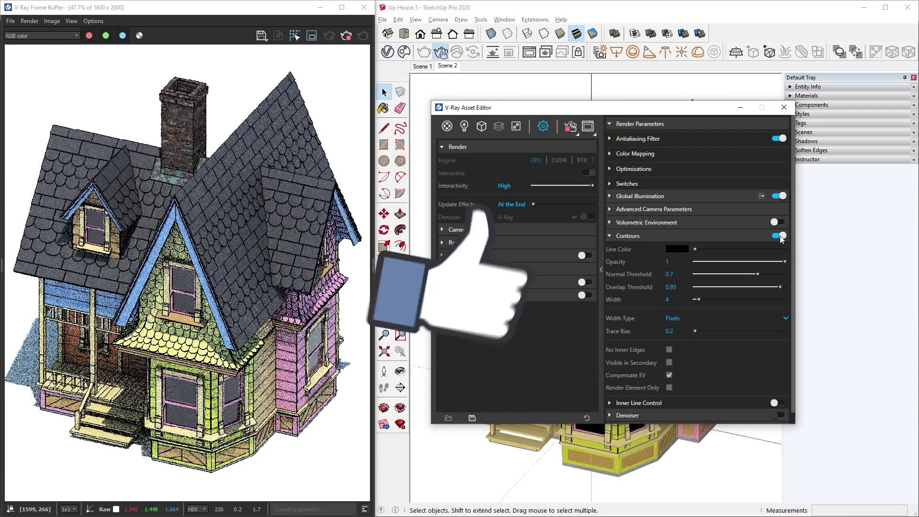